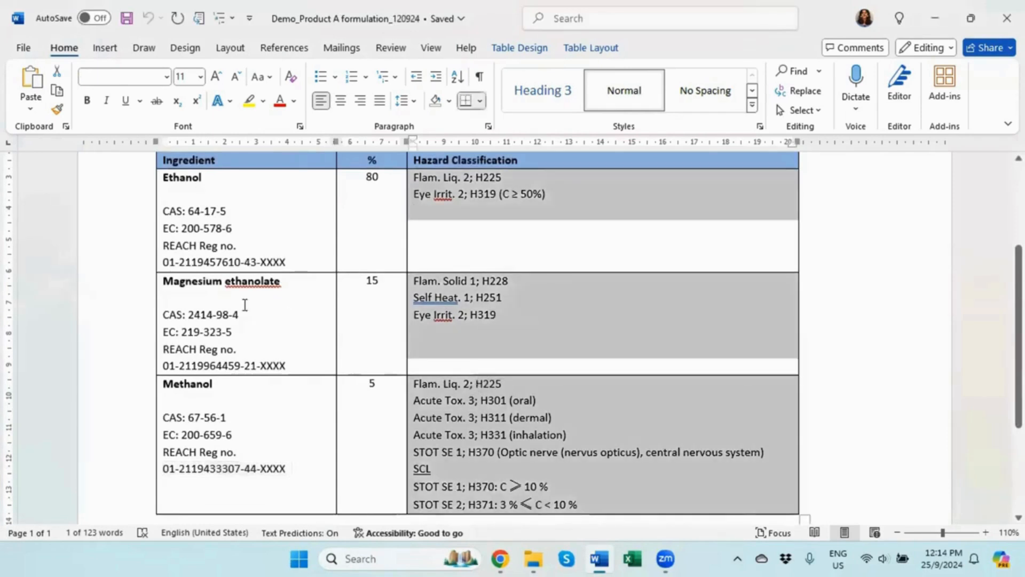
- Switch from the Word formulation document to HazMix in Chrome and start a new ingredient for Product A
{"action": "left_click_drag", "start_coordinate": [206, 244], "coordinate": [218, 394]}
{"action": "left_click", "coordinate": [593, 287]}
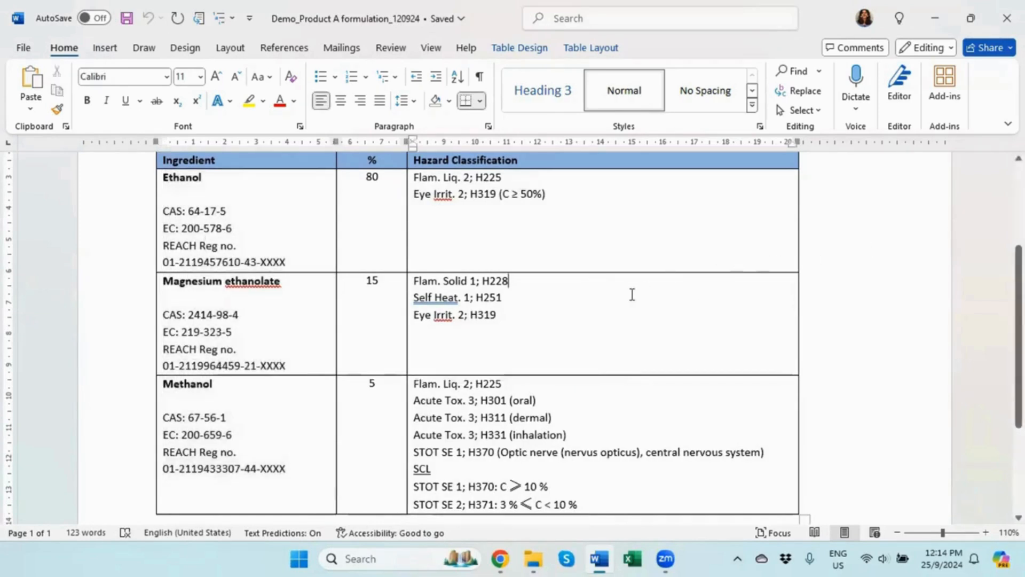
{"action": "left_click", "coordinate": [500, 559]}
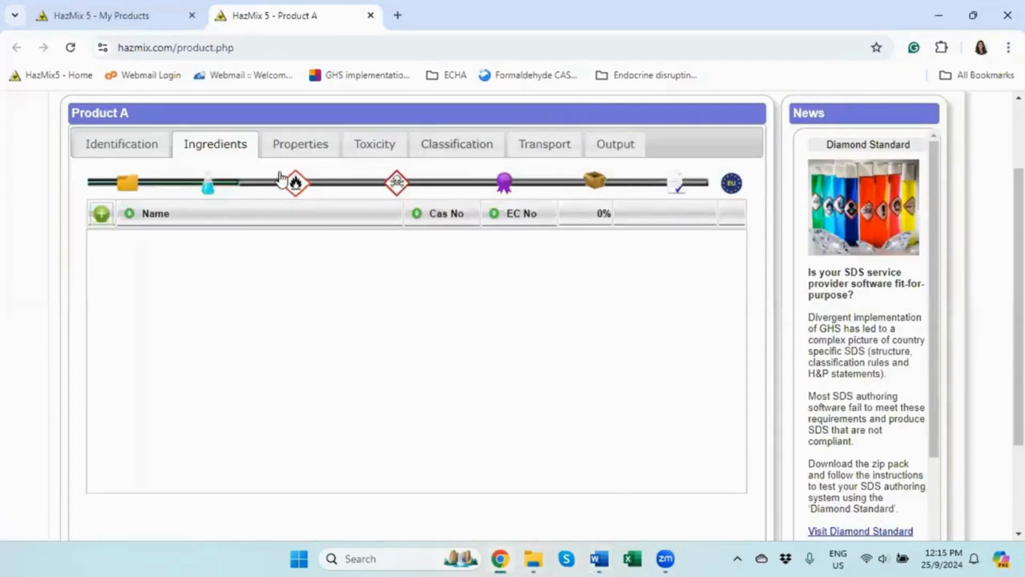
{"action": "left_click", "coordinate": [100, 213]}
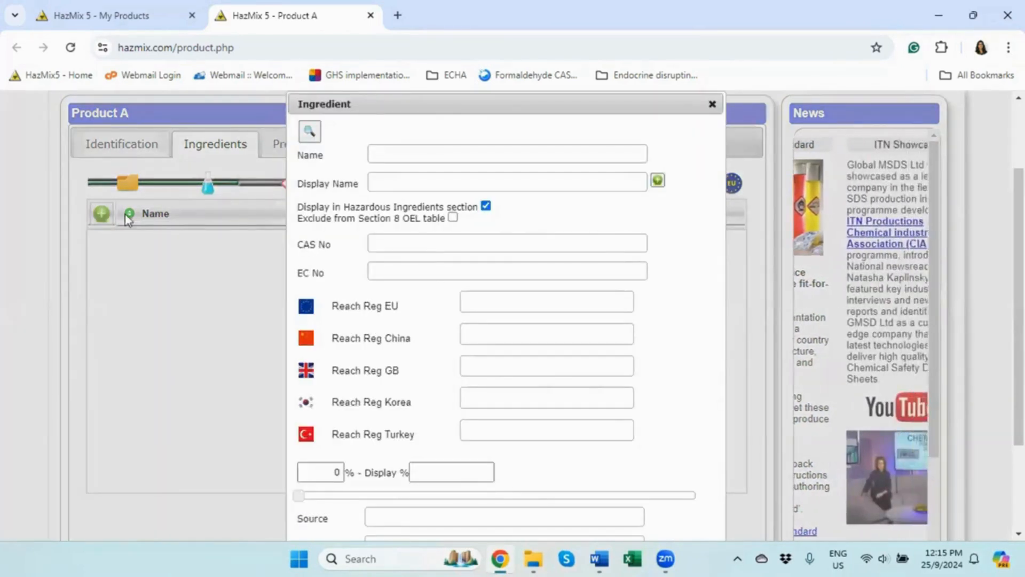
{"action": "left_click", "coordinate": [399, 184]}
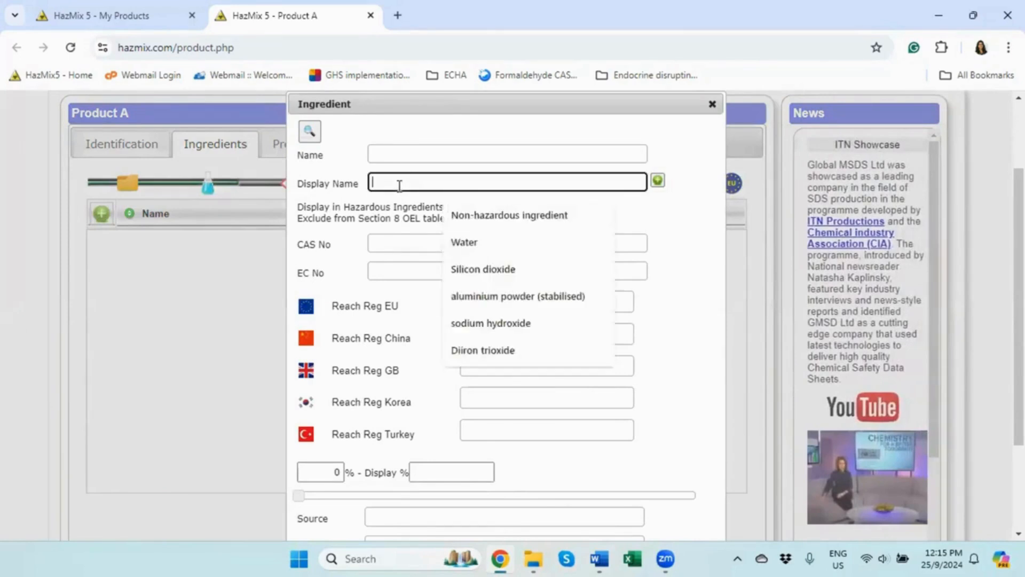
{"action": "left_click", "coordinate": [393, 240]}
{"action": "left_click", "coordinate": [442, 271]}
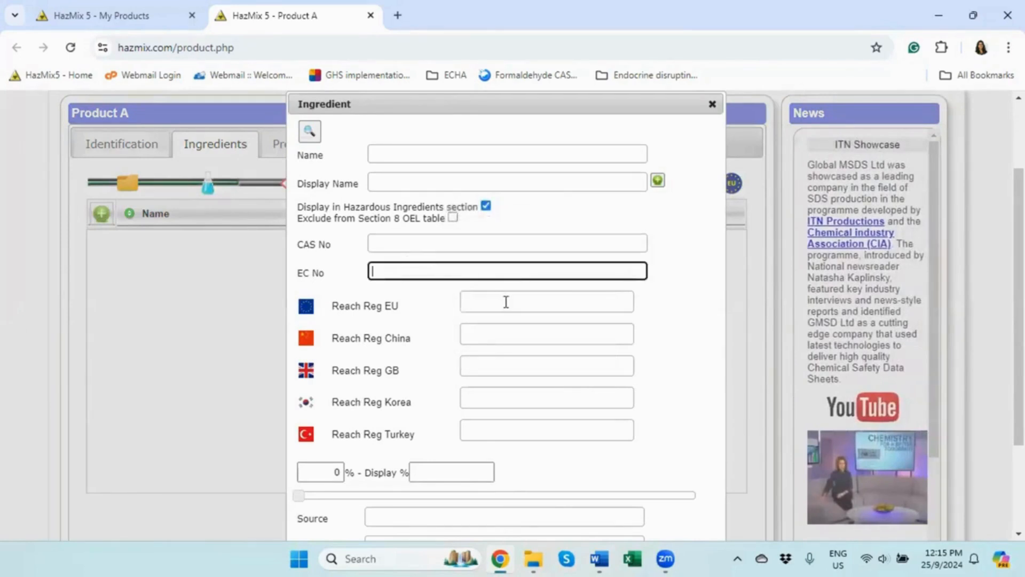
{"action": "left_click", "coordinate": [506, 303]}
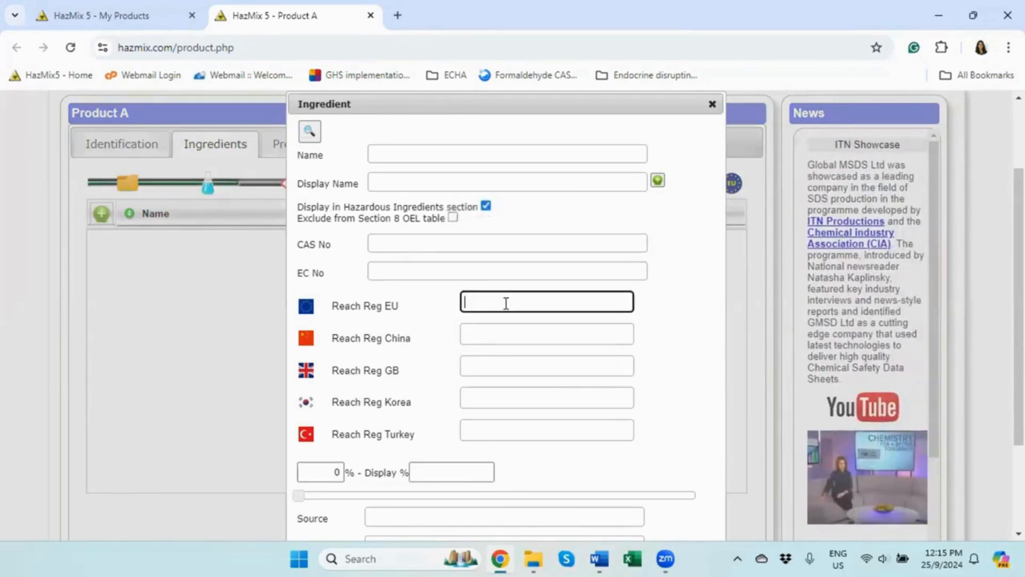
- Search the Substance Wiki for CAS number 64-17-5 and load the ethanolethyl alcohol entry into the ingredient
{"action": "left_click", "coordinate": [309, 133]}
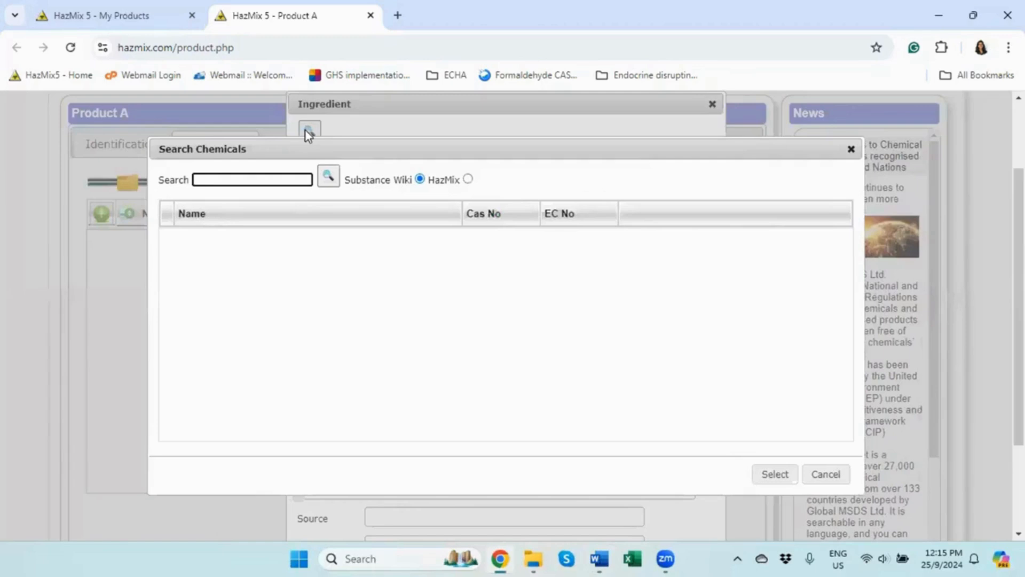
{"action": "left_click", "coordinate": [282, 180]}
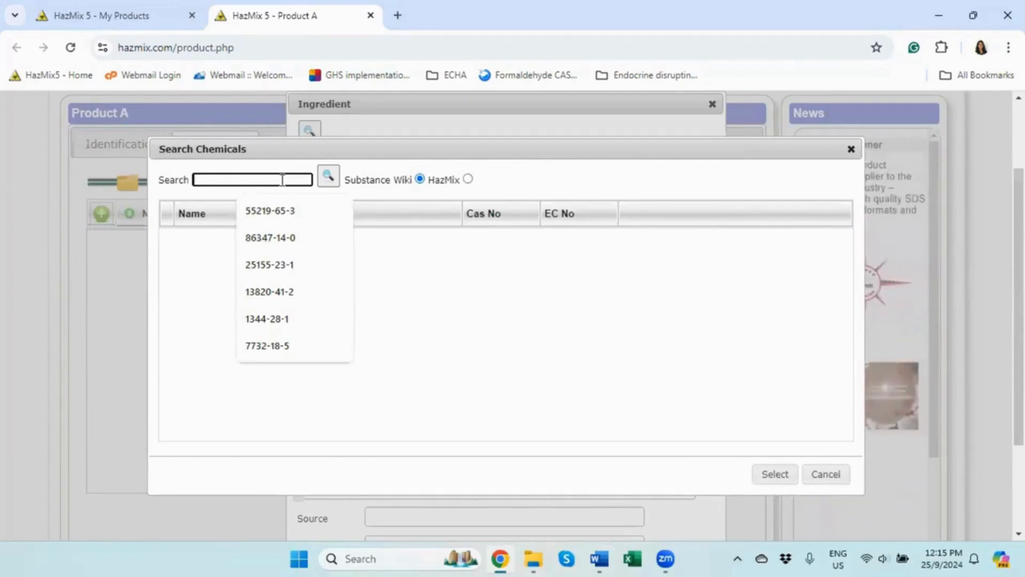
{"action": "left_click", "coordinate": [281, 161]}
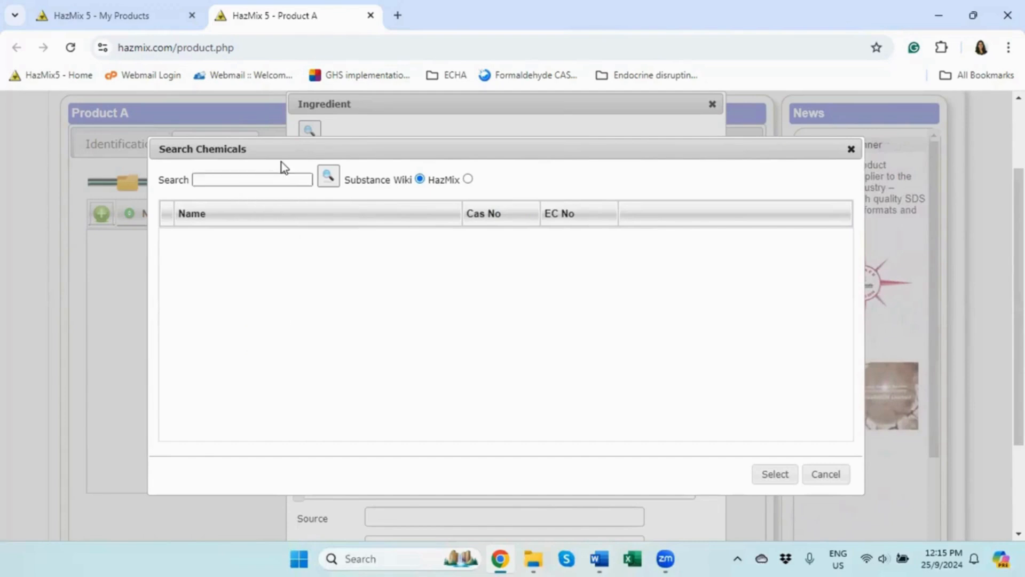
{"action": "left_click_drag", "start_coordinate": [347, 180], "coordinate": [413, 181]}
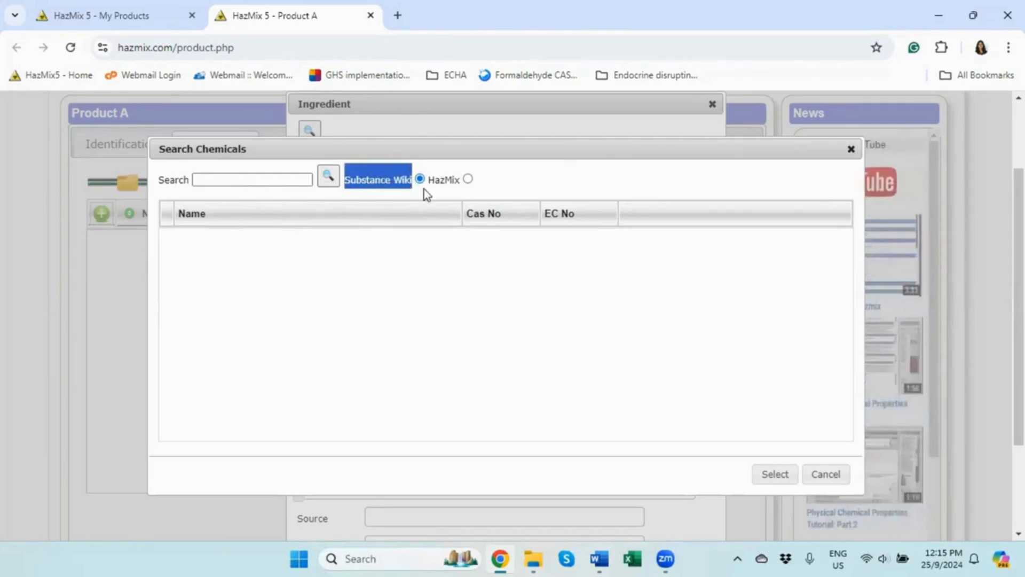
{"action": "left_click_drag", "start_coordinate": [433, 183], "coordinate": [459, 181]}
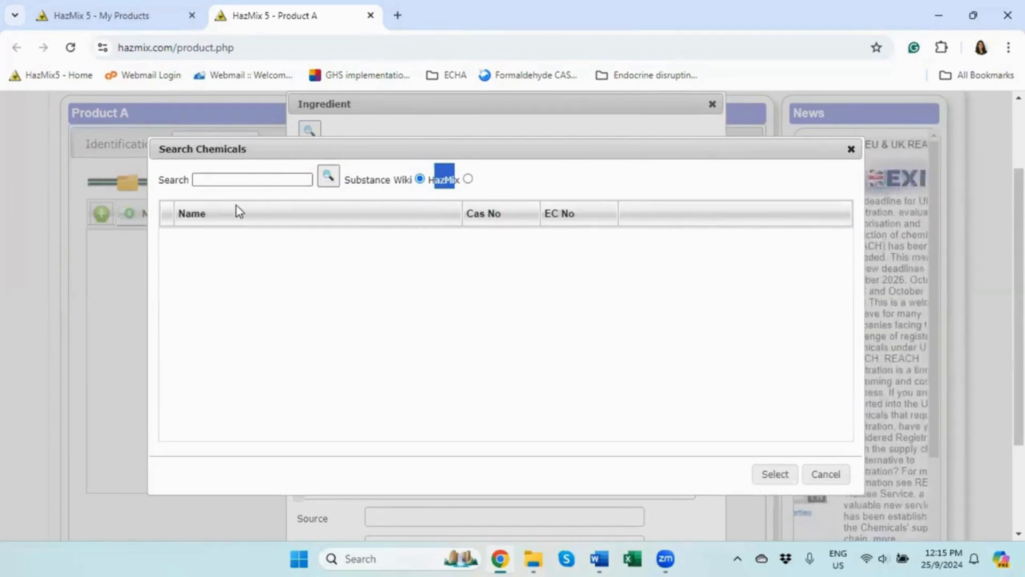
{"action": "left_click", "coordinate": [306, 179]}
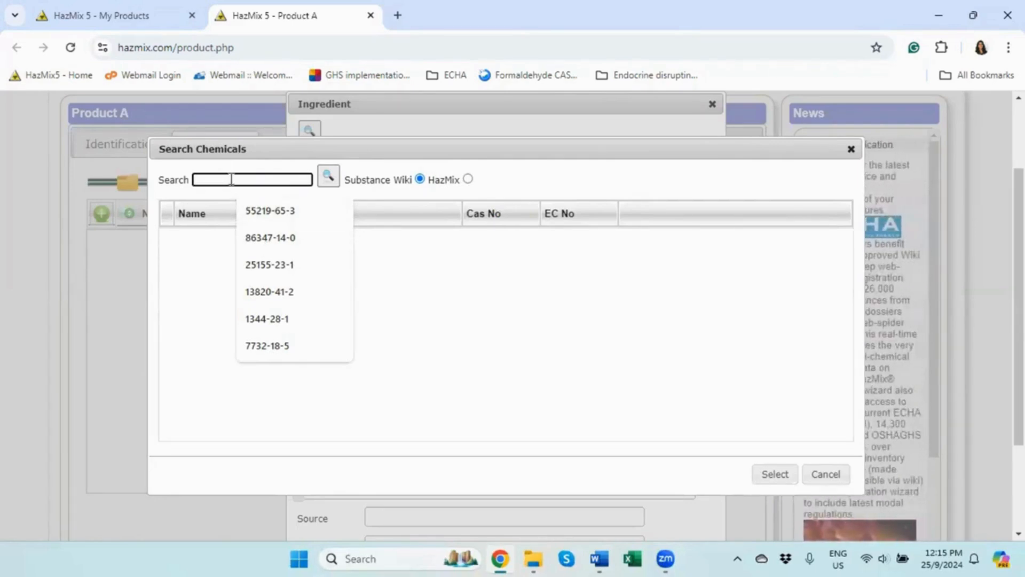
{"action": "type", "text": "64-17"}
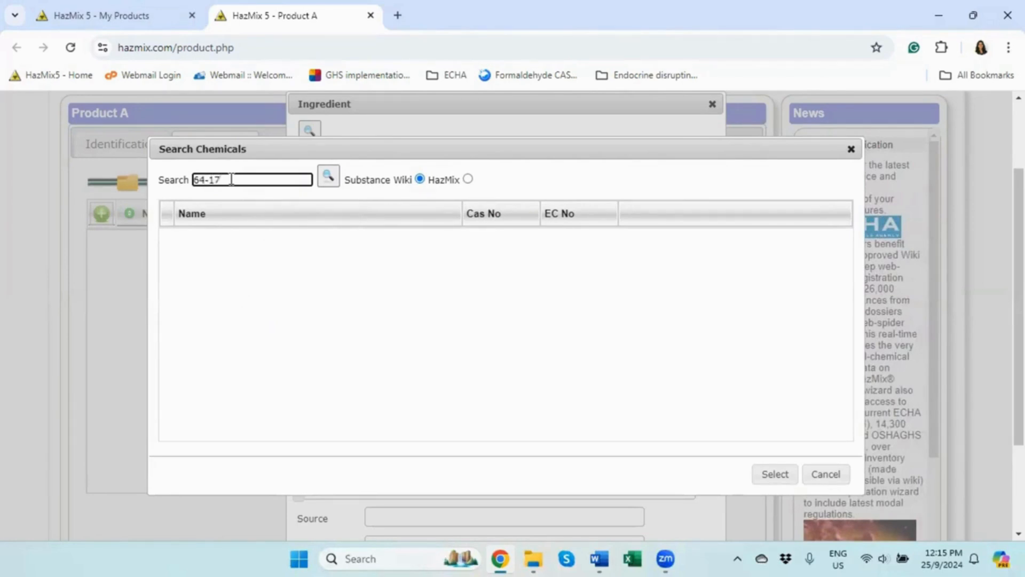
{"action": "type", "text": "-5"}
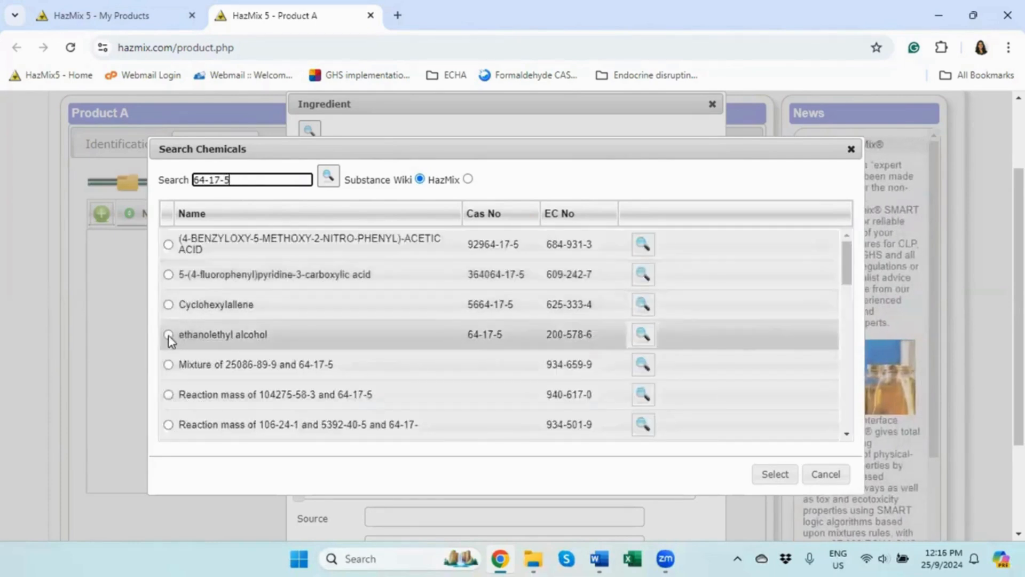
{"action": "left_click", "coordinate": [168, 335]}
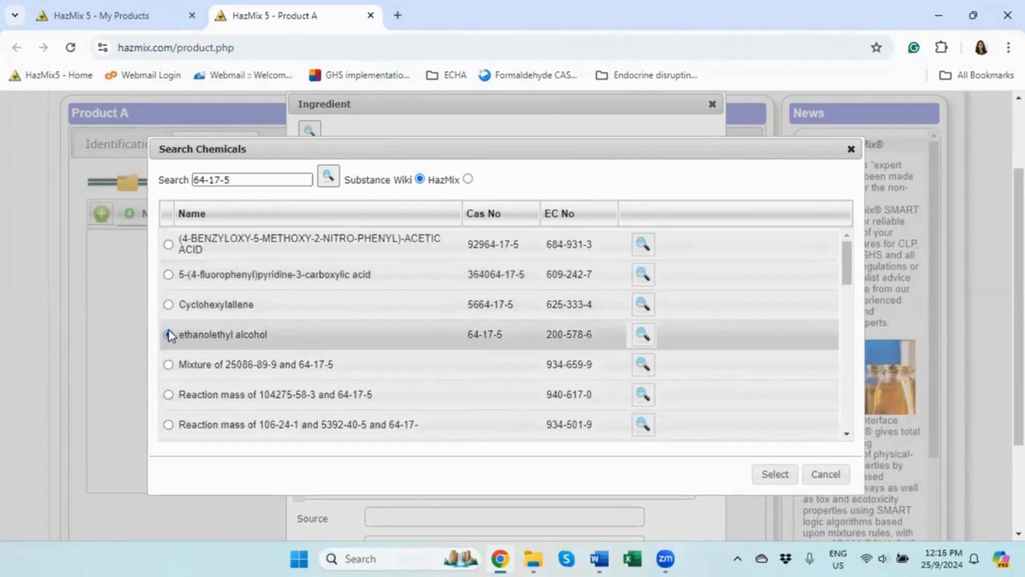
{"action": "left_click", "coordinate": [780, 476]}
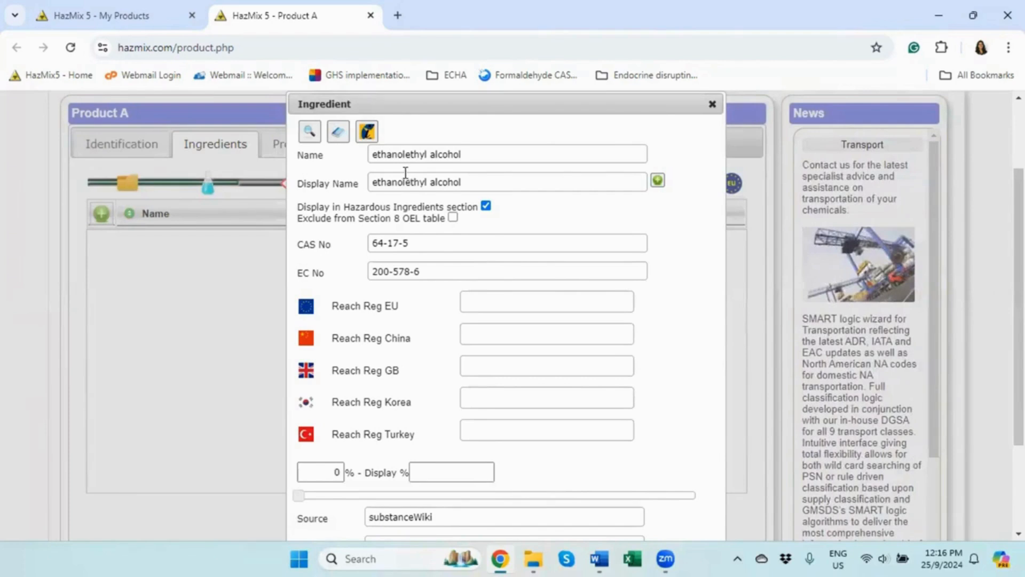
- Shorten the ingredient's display name to ethanol and assign the exact "ethanol" match from the Chemical Names search
{"action": "left_click_drag", "start_coordinate": [408, 184], "coordinate": [469, 190]}
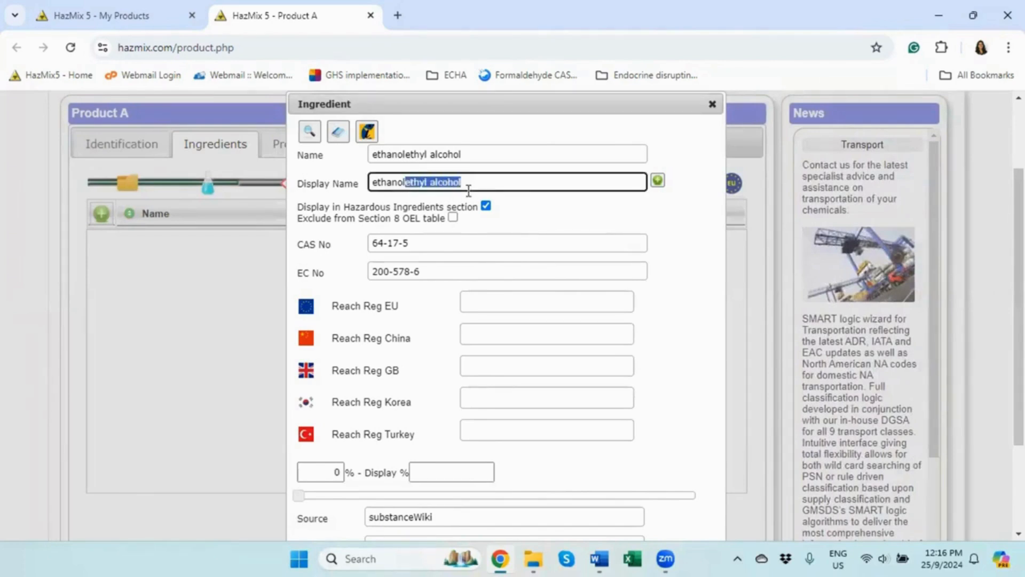
{"action": "key", "text": "BackSpace"}
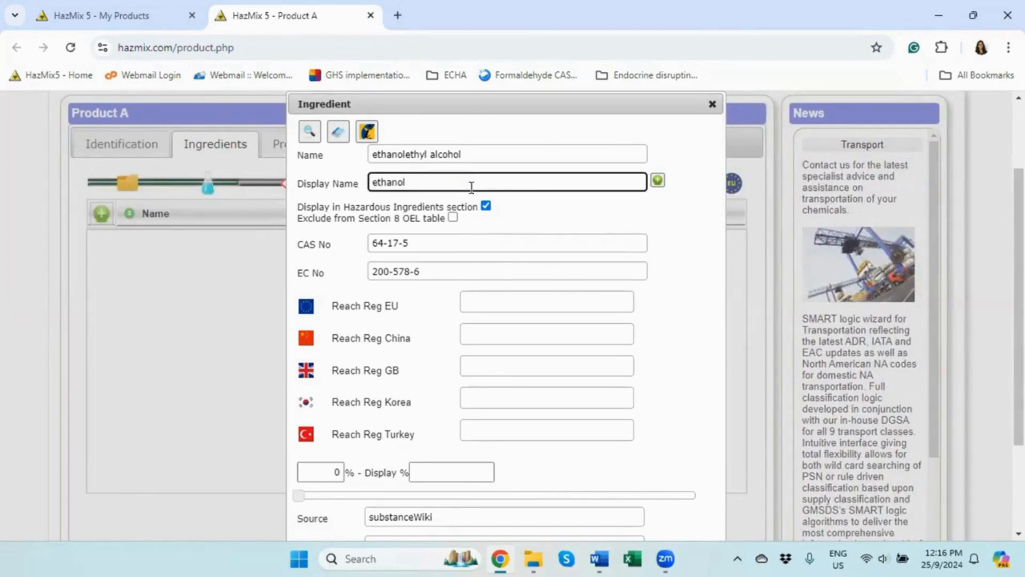
{"action": "left_click_drag", "start_coordinate": [423, 183], "coordinate": [377, 185]}
{"action": "key", "text": "ctrl+c"}
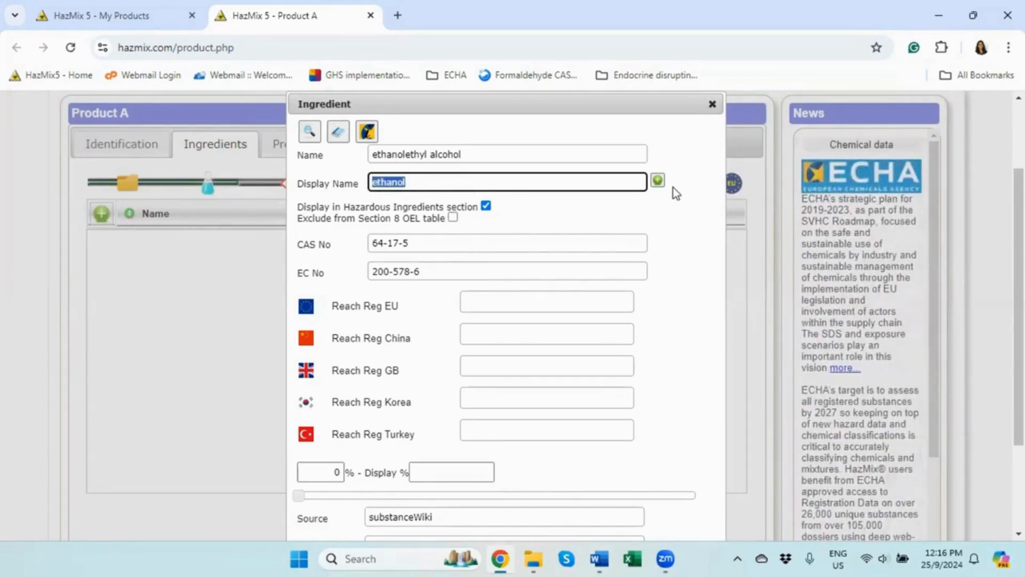
{"action": "left_click", "coordinate": [657, 180]}
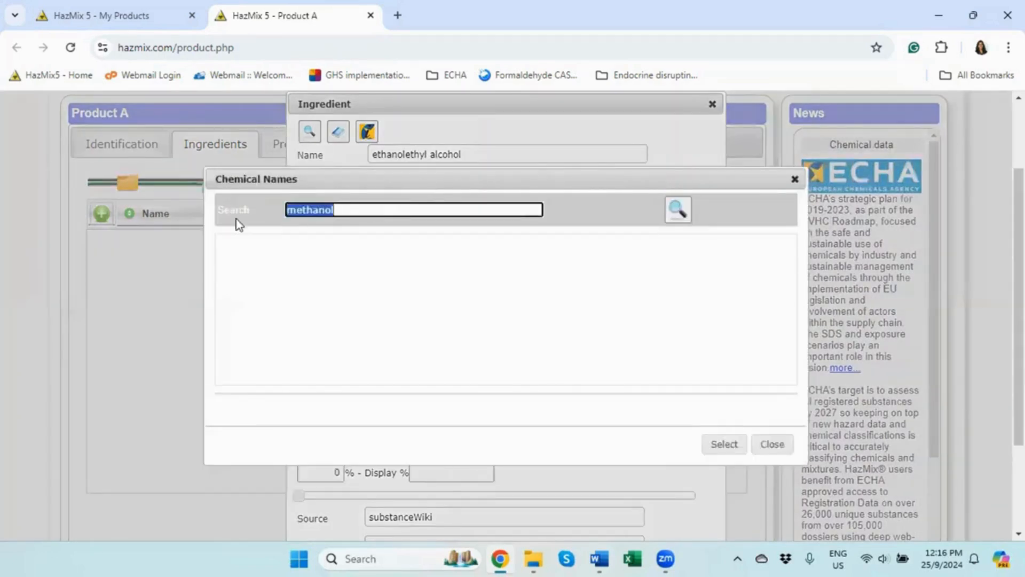
{"action": "key", "text": "ctrl+v"}
{"action": "key", "text": "Return"}
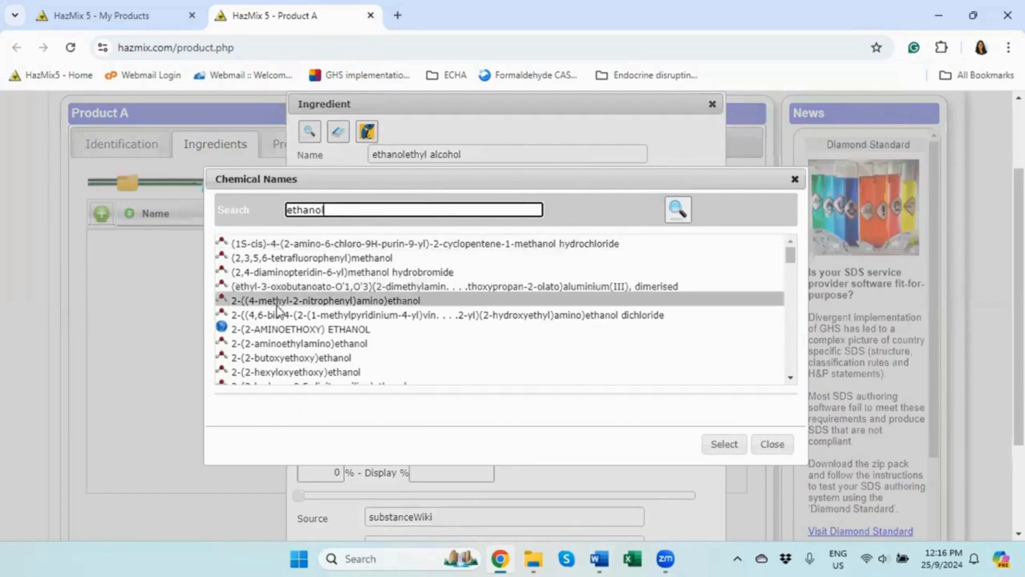
{"action": "scroll", "coordinate": [281, 309], "scroll_direction": "down", "scroll_amount": 3}
{"action": "scroll", "coordinate": [281, 310], "scroll_direction": "down", "scroll_amount": 10}
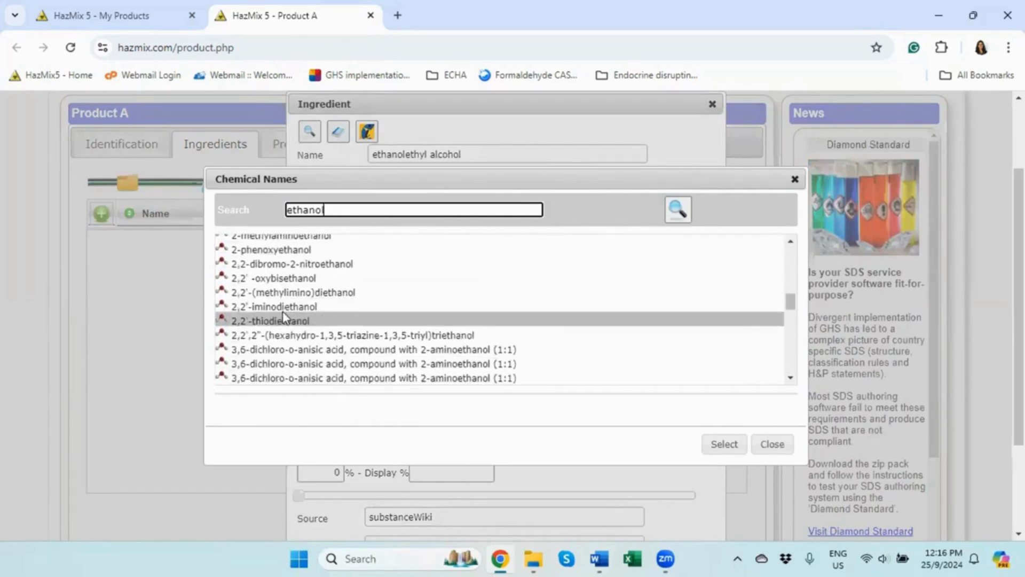
{"action": "left_click", "coordinate": [278, 252]}
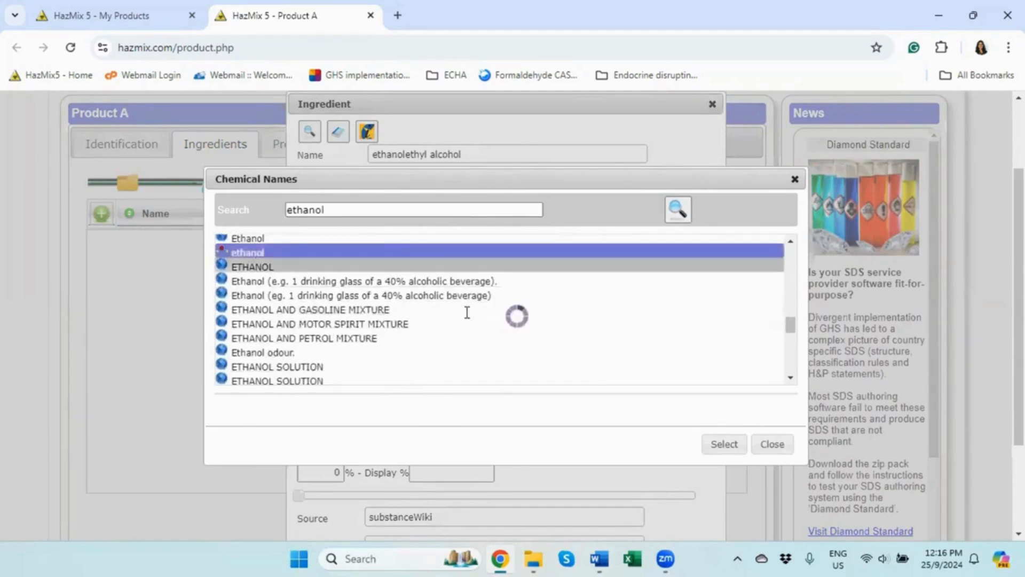
{"action": "left_click", "coordinate": [721, 443]}
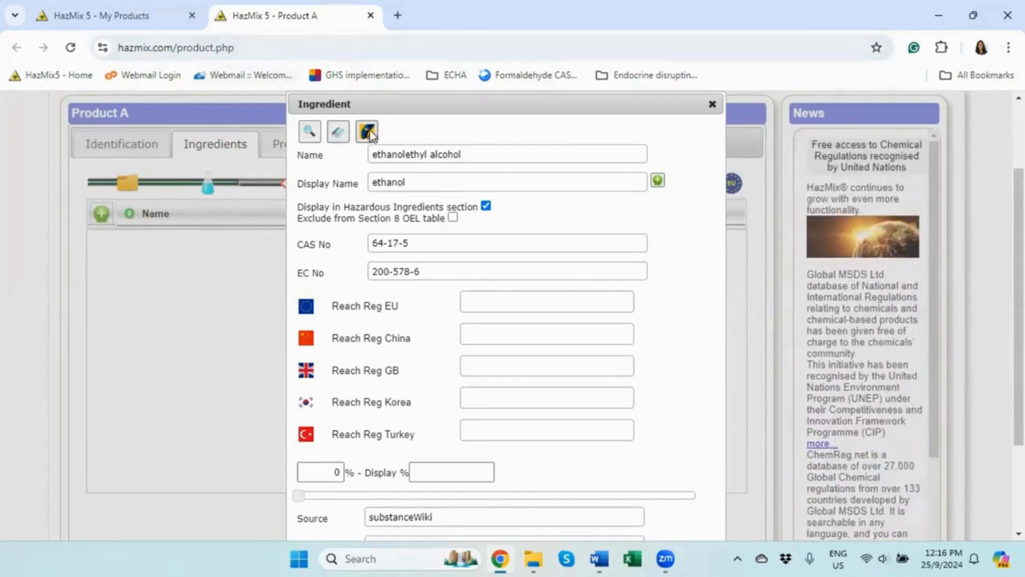
{"action": "left_click", "coordinate": [338, 134]}
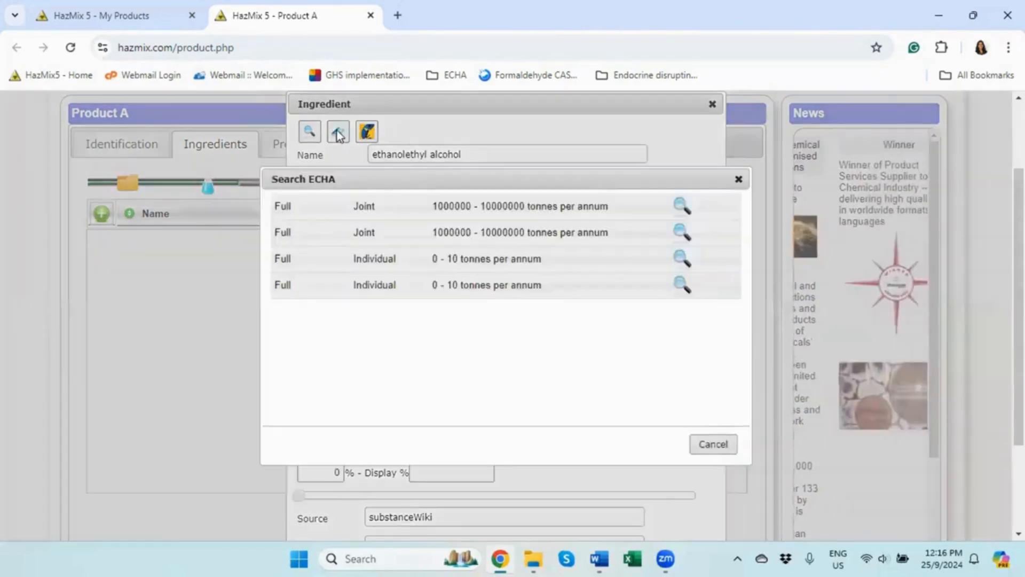
{"action": "left_click", "coordinate": [681, 206]}
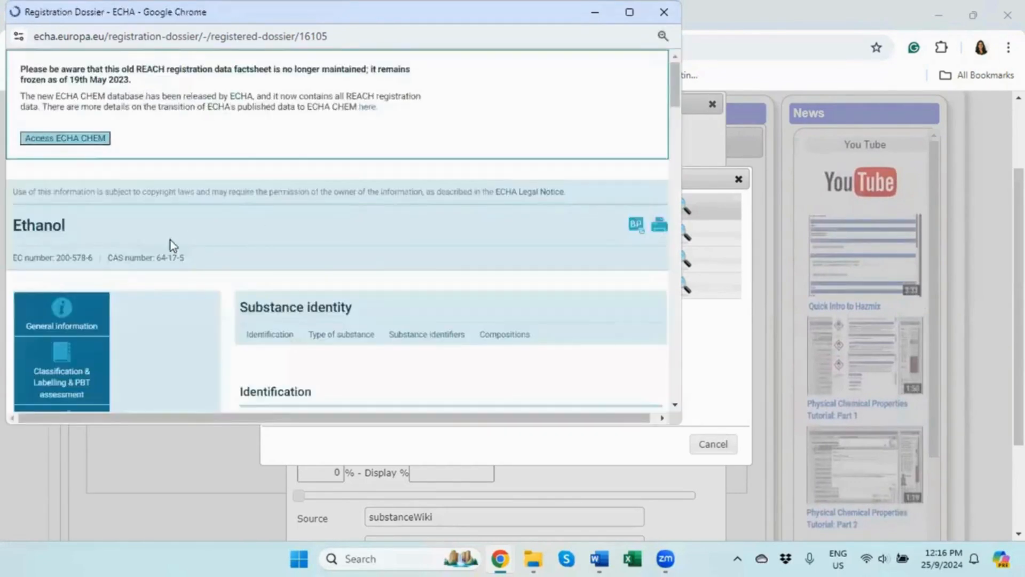
{"action": "left_click", "coordinate": [74, 312]}
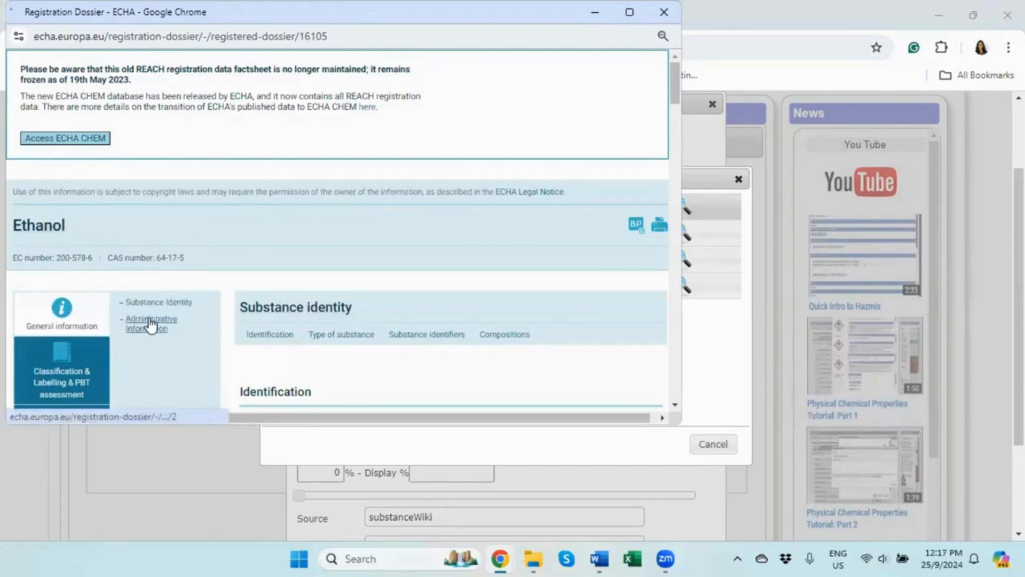
{"action": "left_click", "coordinate": [158, 324]}
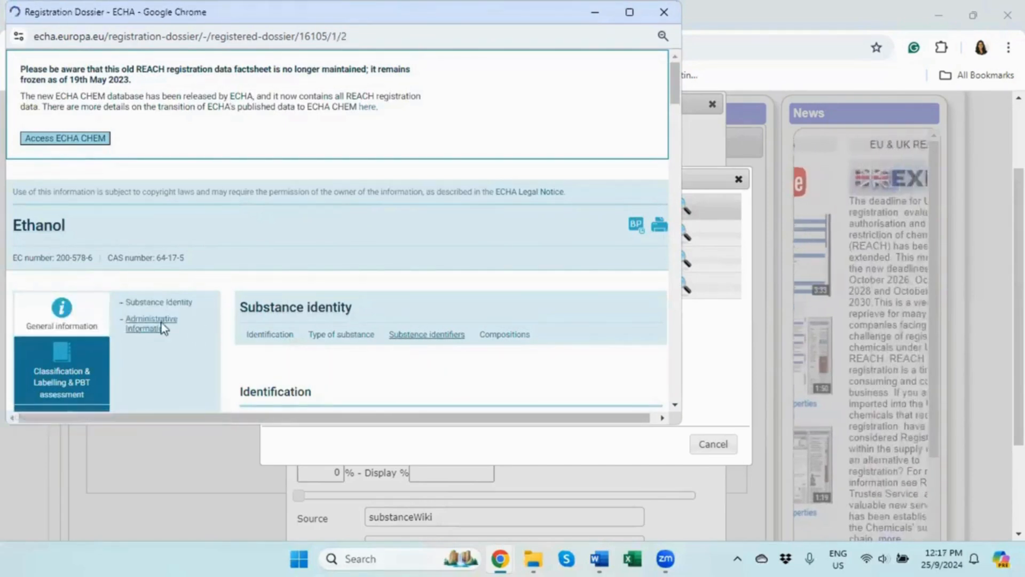
{"action": "scroll", "coordinate": [534, 339], "scroll_direction": "down", "scroll_amount": 1}
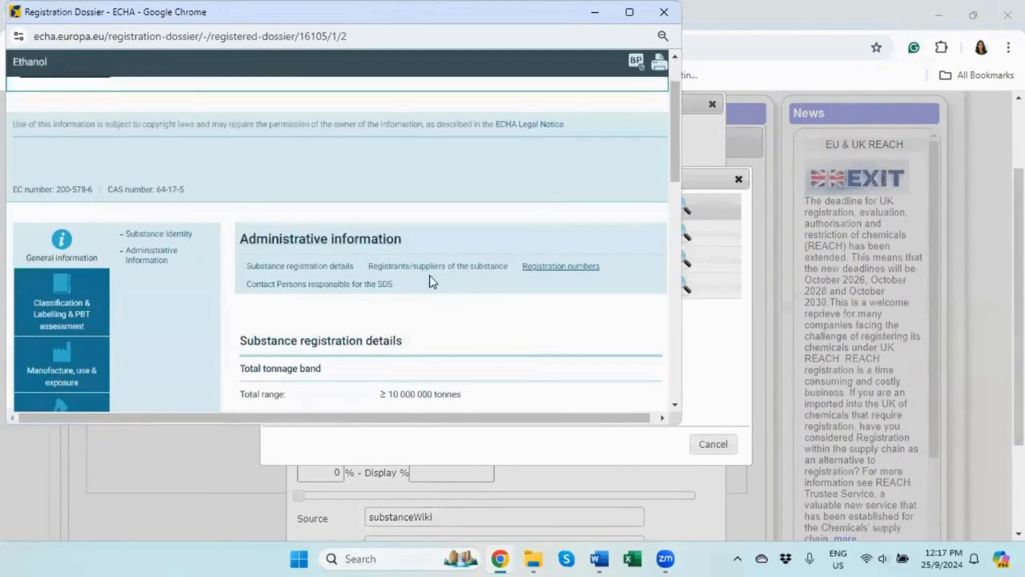
{"action": "left_click", "coordinate": [549, 269]}
{"action": "left_click", "coordinate": [367, 199]}
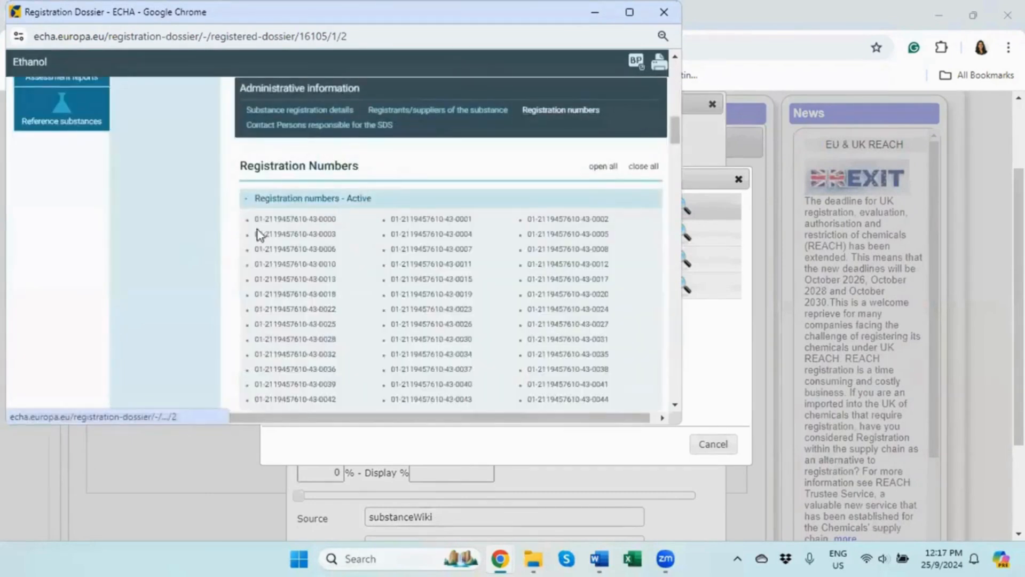
{"action": "left_click_drag", "start_coordinate": [255, 219], "coordinate": [341, 222]}
{"action": "key", "text": "ctrl+c"}
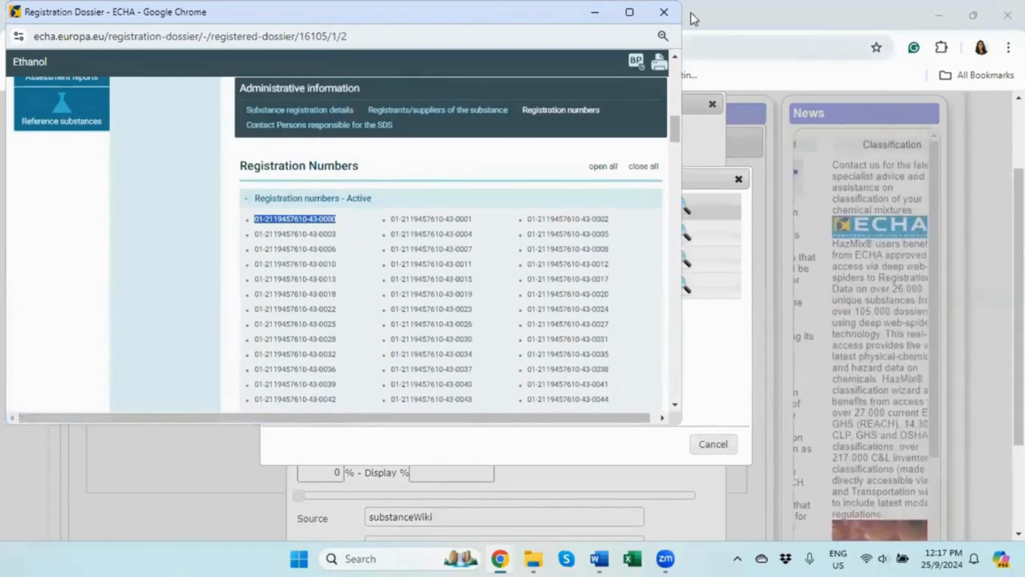
{"action": "left_click", "coordinate": [664, 12]}
{"action": "left_click", "coordinate": [713, 444]}
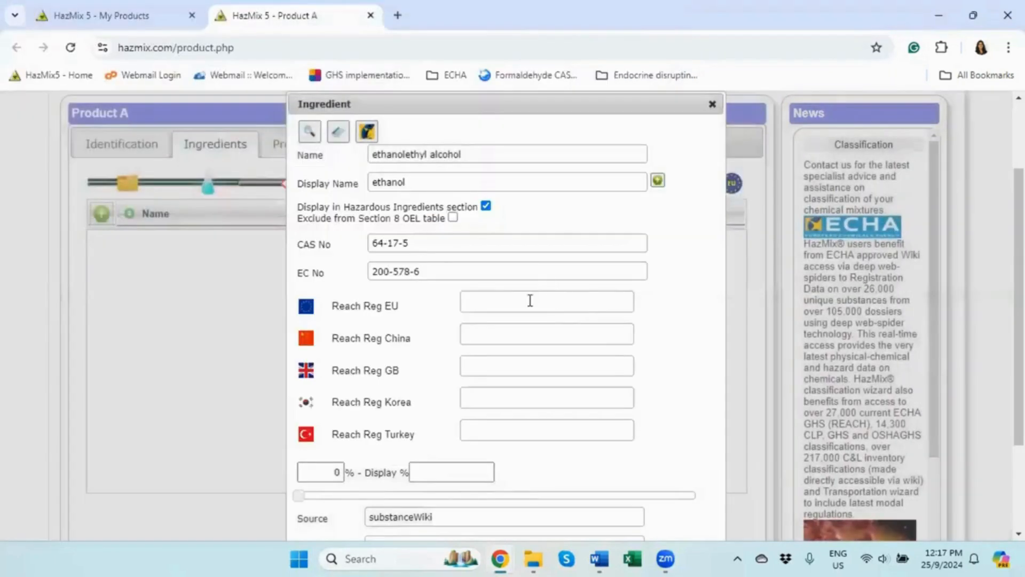
{"action": "left_click", "coordinate": [530, 300]}
{"action": "key", "text": "ctrl+v"}
{"action": "key", "text": "BackSpace"}
{"action": "key", "text": "BackSpace"}
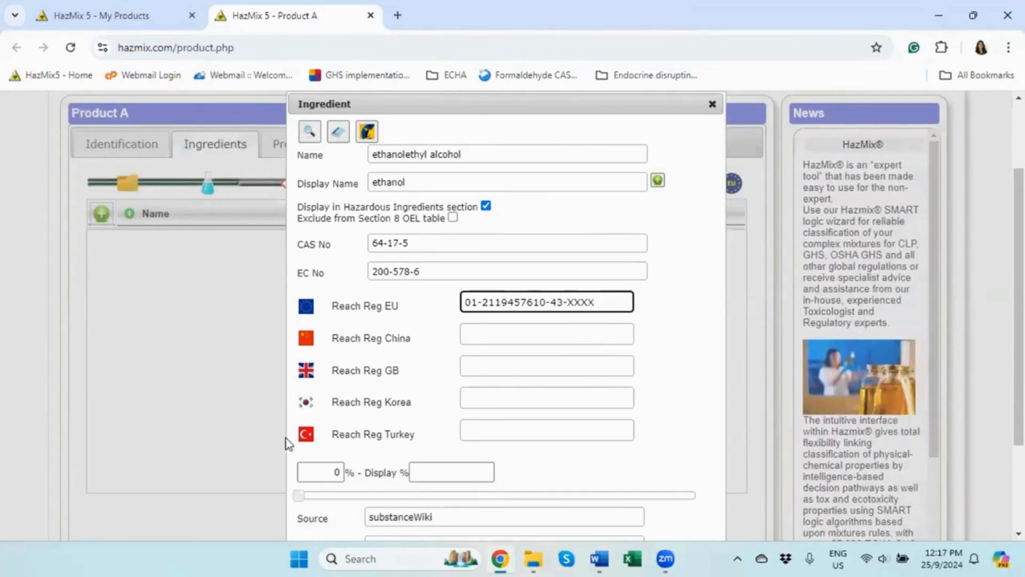
{"action": "scroll", "coordinate": [350, 400], "scroll_direction": "down", "scroll_amount": 1}
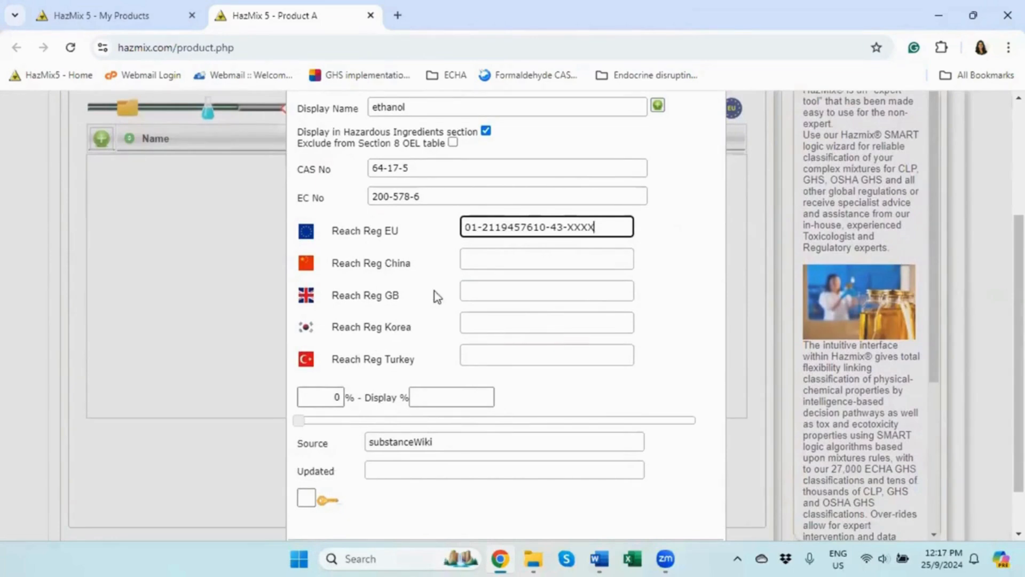
{"action": "scroll", "coordinate": [429, 242], "scroll_direction": "up", "scroll_amount": 1}
{"action": "scroll", "coordinate": [429, 242], "scroll_direction": "up", "scroll_amount": 2}
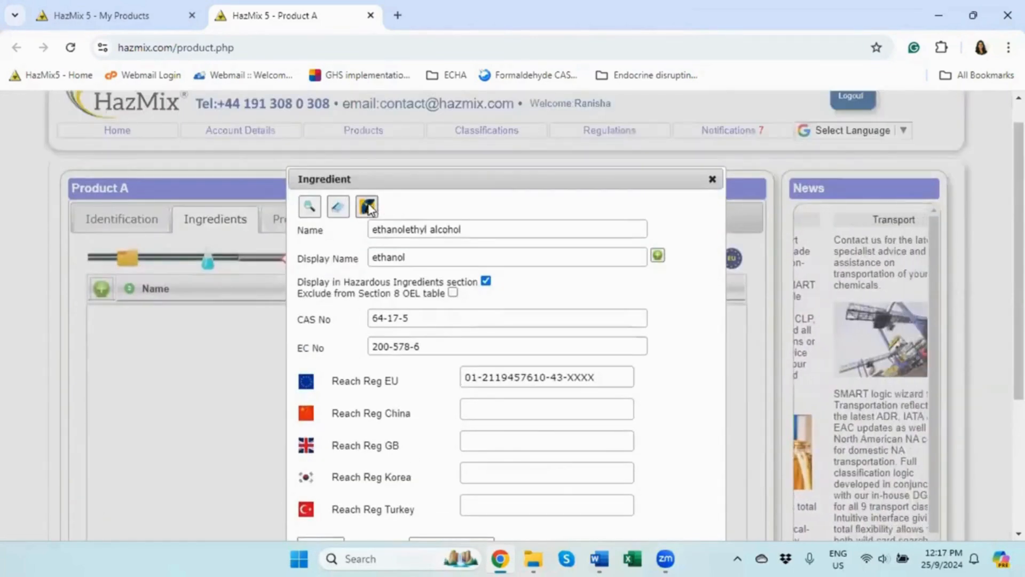
- Review ethanol's ECHA Substance Infocard down to the key datasets, and close the ECHA window
{"action": "left_click", "coordinate": [366, 206]}
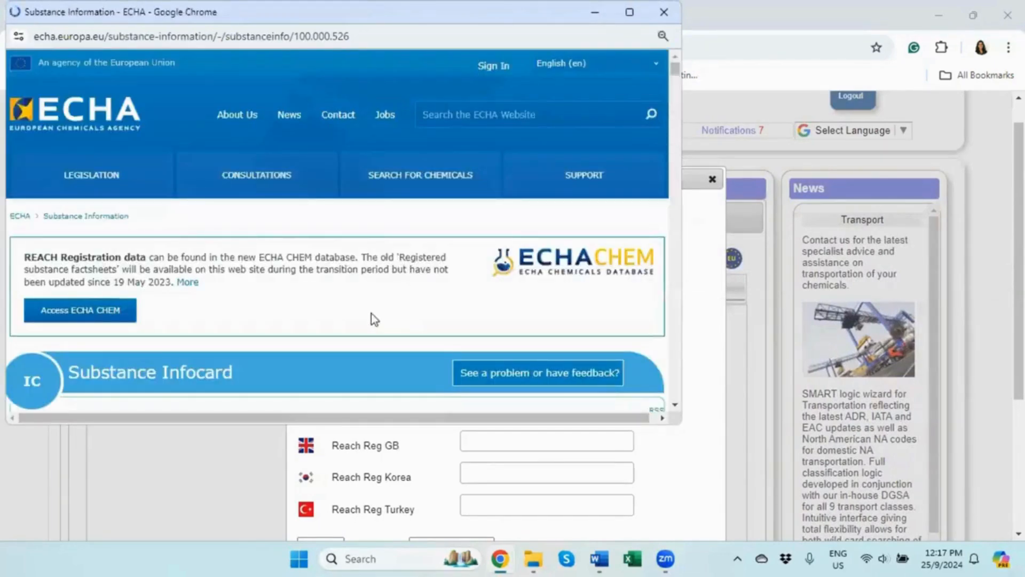
{"action": "scroll", "coordinate": [393, 293], "scroll_direction": "down", "scroll_amount": 9}
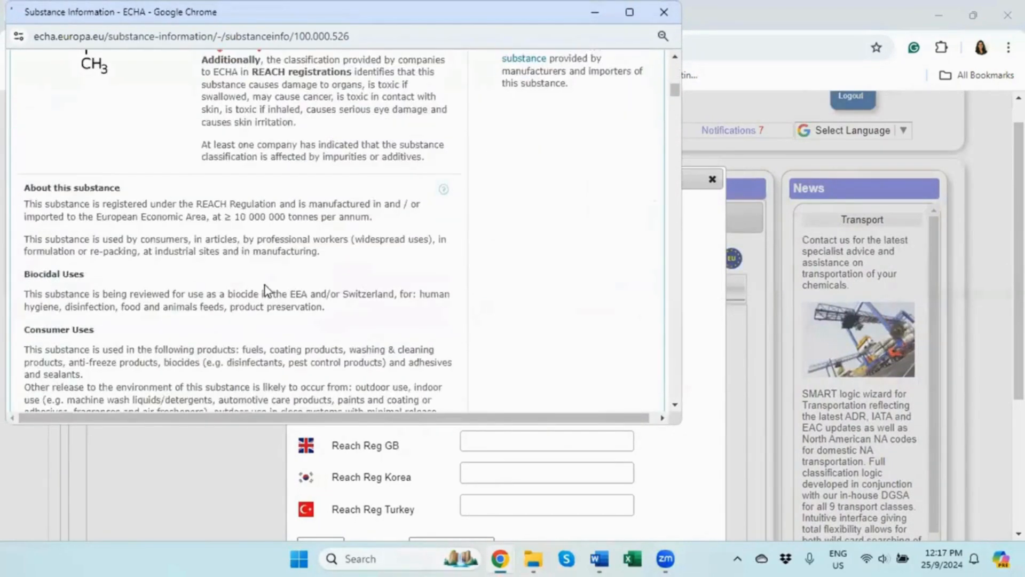
{"action": "scroll", "coordinate": [267, 288], "scroll_direction": "down", "scroll_amount": 5}
{"action": "scroll", "coordinate": [274, 279], "scroll_direction": "down", "scroll_amount": 4}
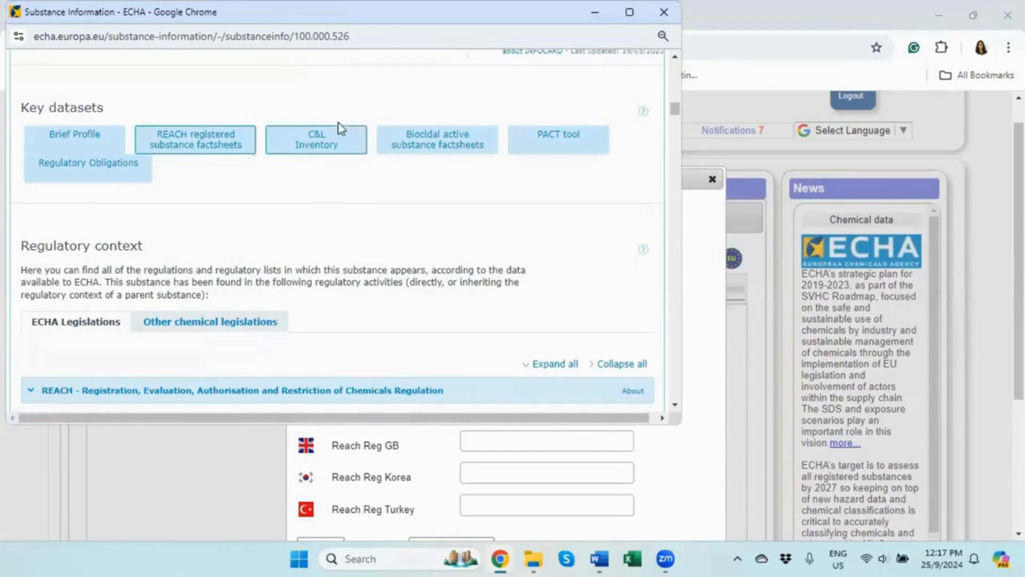
{"action": "left_click", "coordinate": [662, 13]}
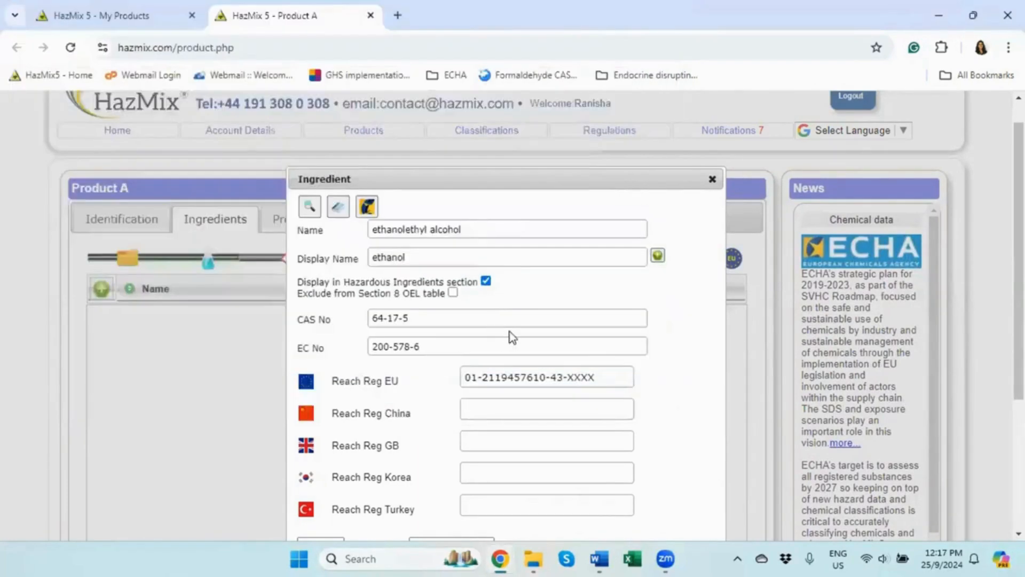
- Set ethanol's concentration to 80% with a display range of 75-85, mark it as a key ingredient, and save it
{"action": "scroll", "coordinate": [507, 334], "scroll_direction": "down", "scroll_amount": 3}
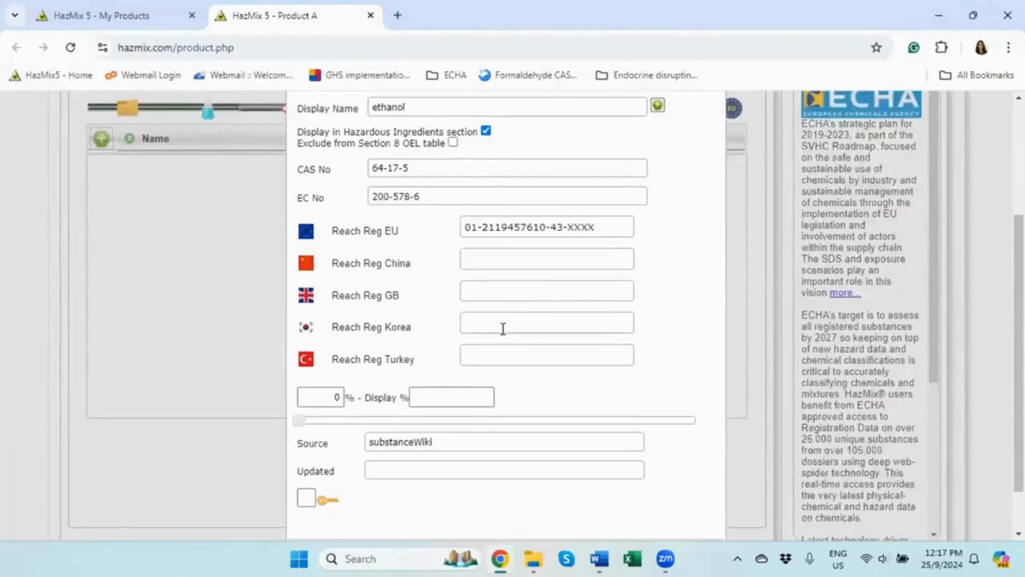
{"action": "left_click", "coordinate": [327, 402]}
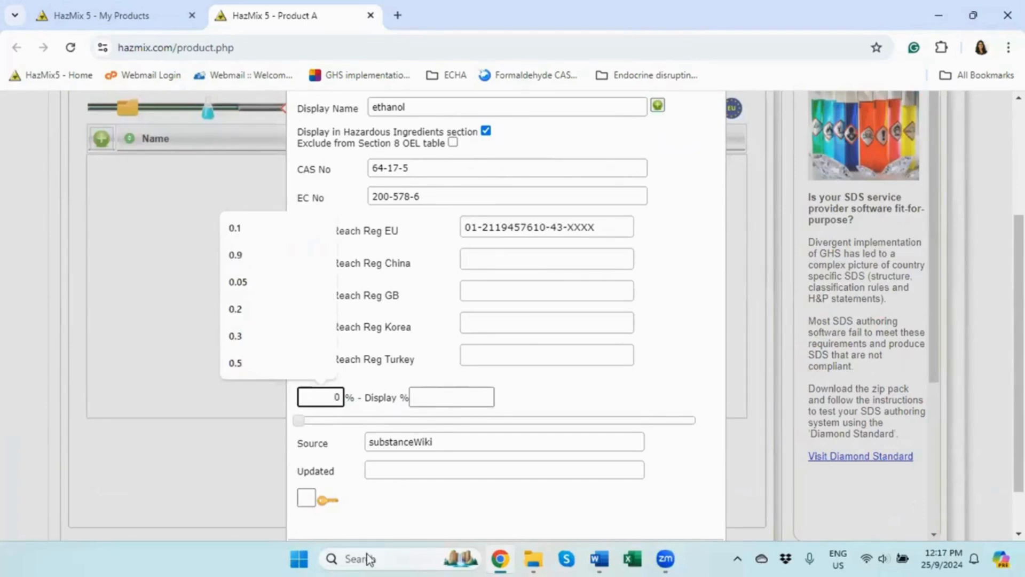
{"action": "type", "text": "80"}
{"action": "key", "text": "Tab"}
{"action": "type", "text": "75-85"}
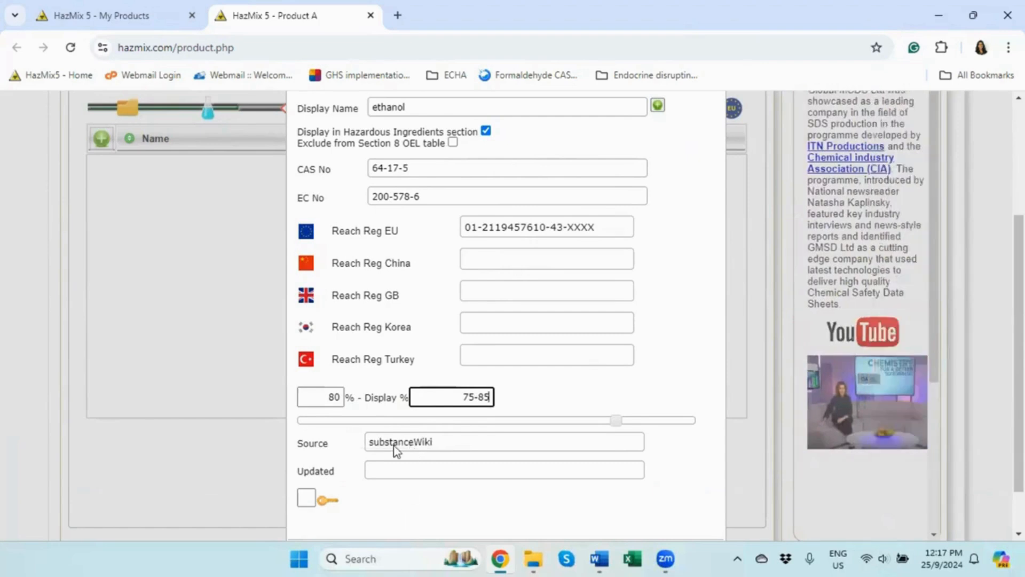
{"action": "scroll", "coordinate": [312, 442], "scroll_direction": "down", "scroll_amount": 1}
{"action": "left_click", "coordinate": [309, 441]}
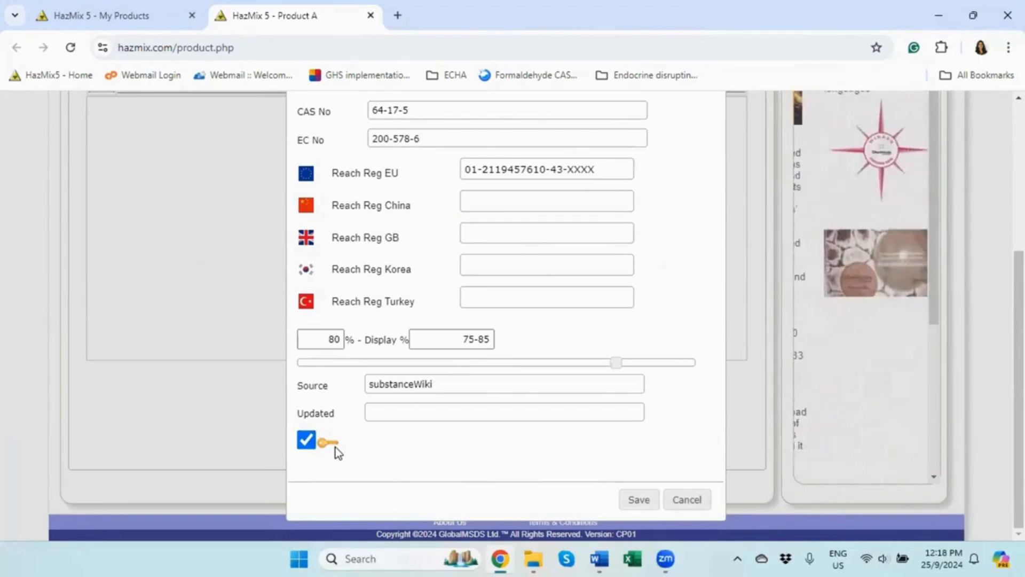
{"action": "left_click", "coordinate": [637, 502]}
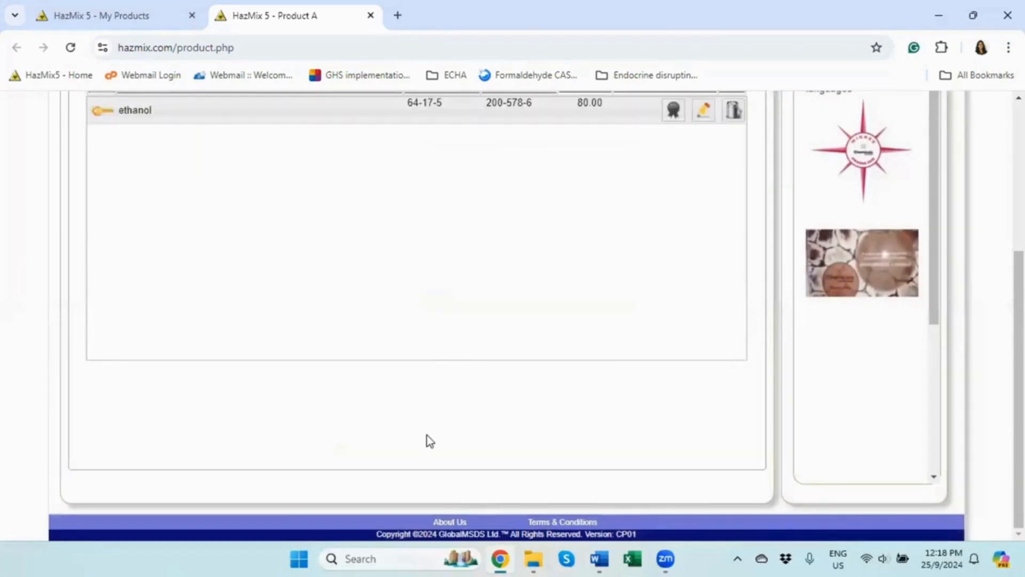
- Add a new ingredient by searching the Substance Wiki for CAS number 2414-98-4 and loading the Magnesium ethanolate entry
{"action": "scroll", "coordinate": [354, 300], "scroll_direction": "up", "scroll_amount": 2}
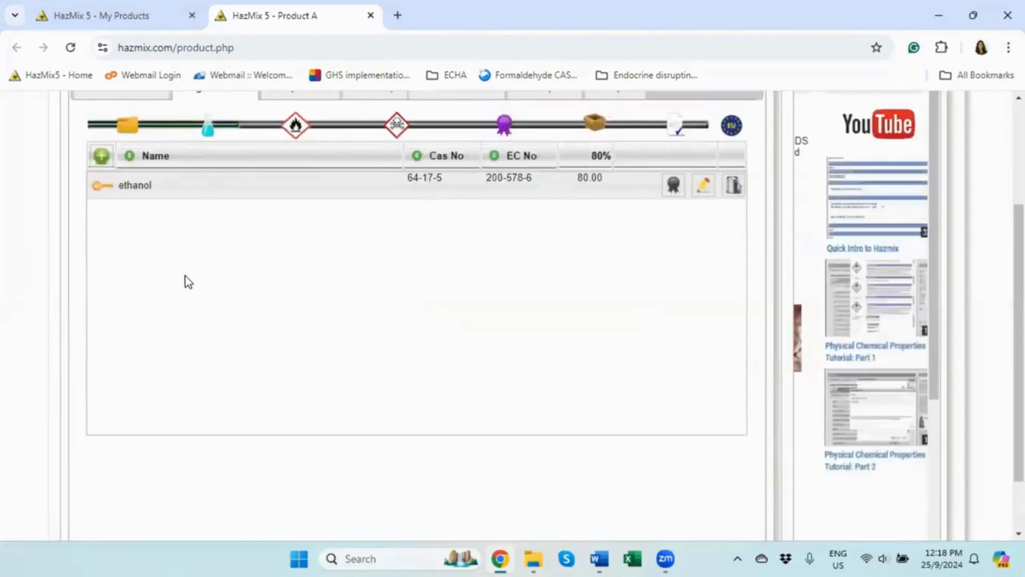
{"action": "left_click", "coordinate": [102, 155]}
{"action": "left_click", "coordinate": [310, 131]}
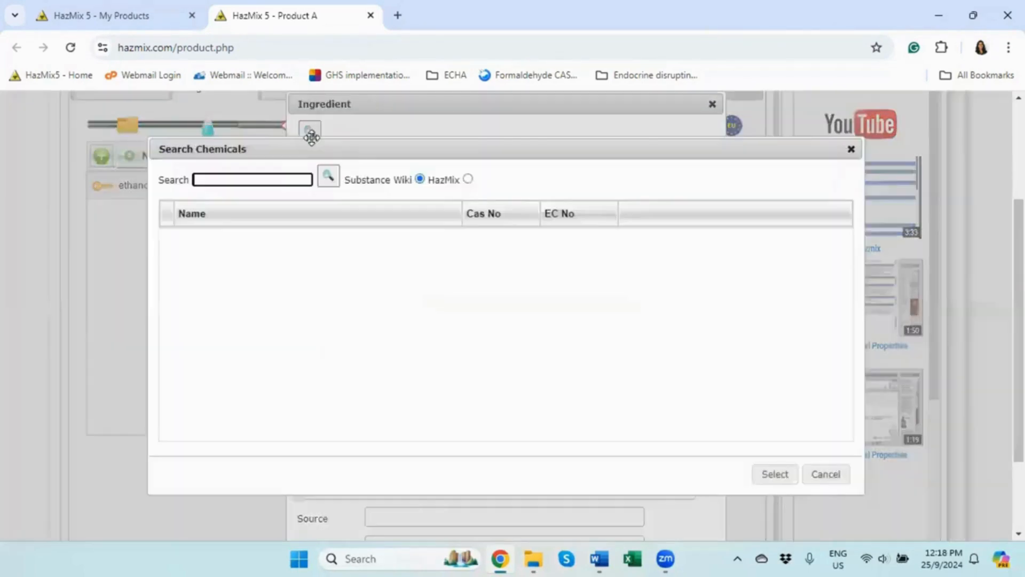
{"action": "left_click", "coordinate": [278, 179]}
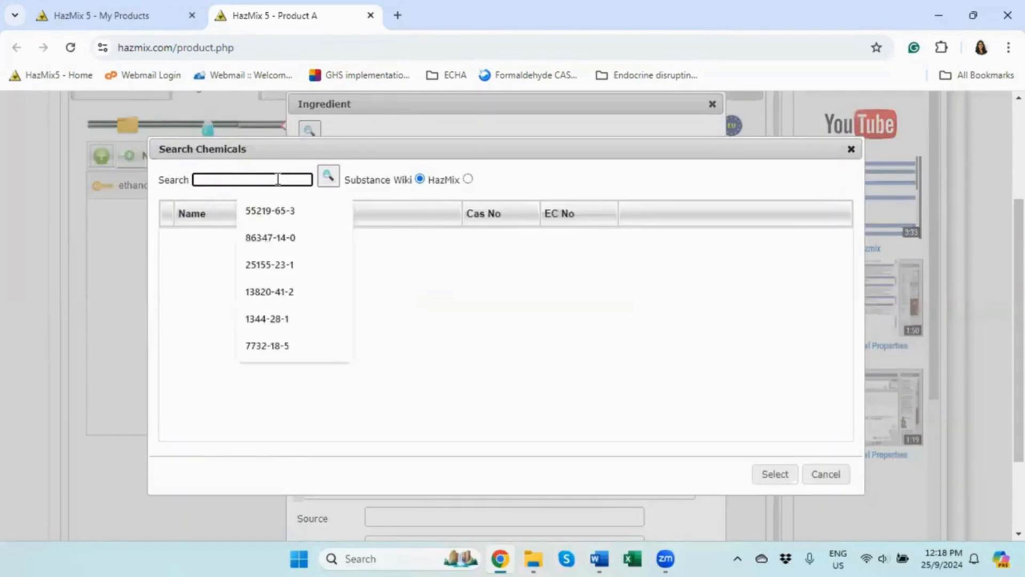
{"action": "type", "text": "241"}
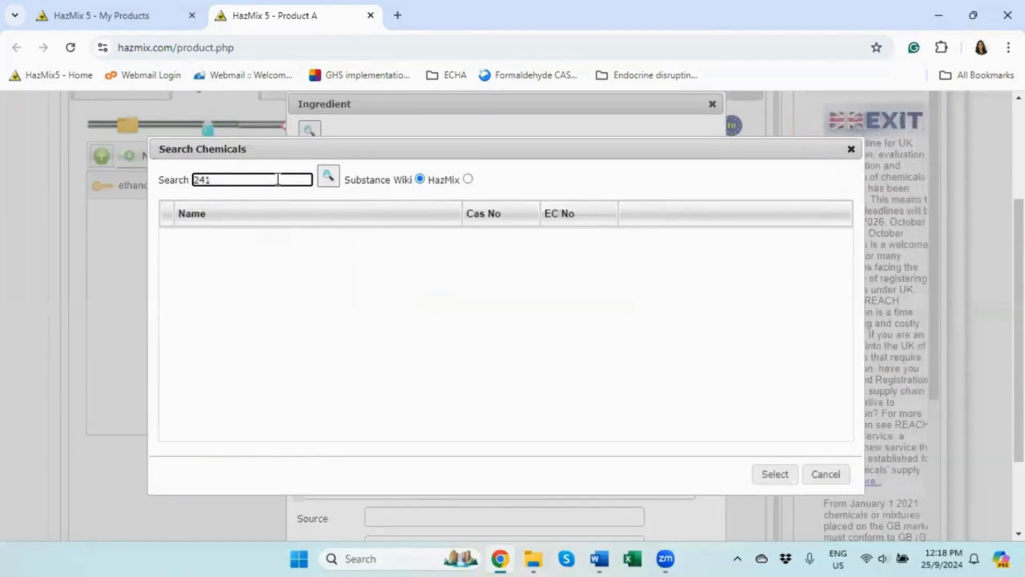
{"action": "type", "text": "4-98-"}
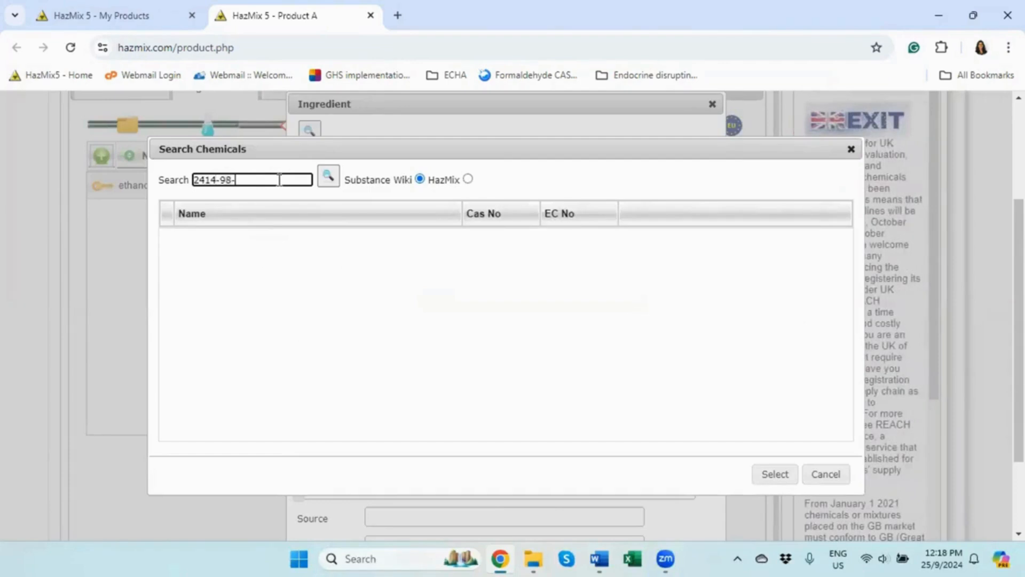
{"action": "type", "text": "4"}
{"action": "left_click", "coordinate": [326, 178]}
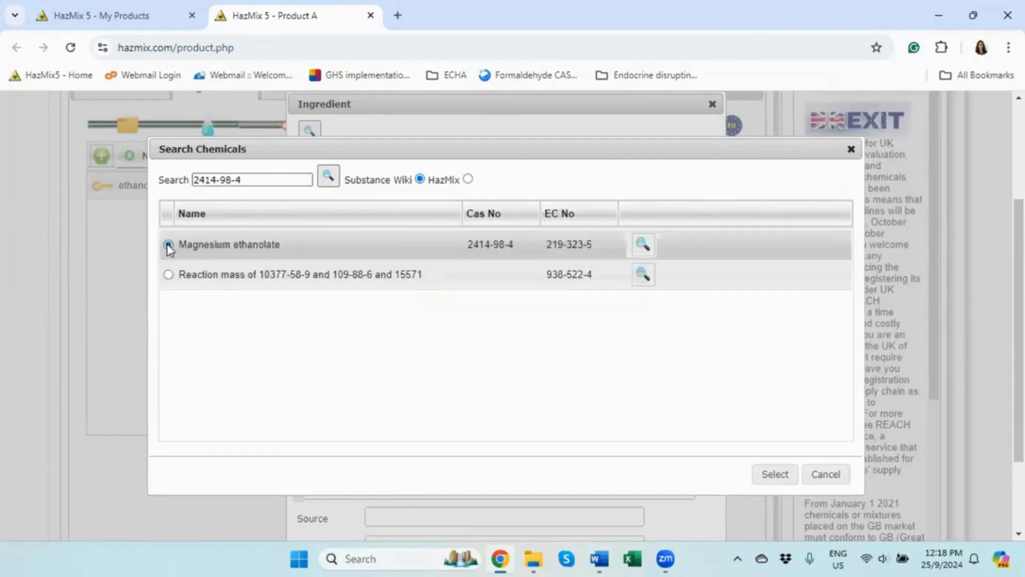
{"action": "left_click", "coordinate": [168, 245]}
{"action": "left_click", "coordinate": [774, 474]}
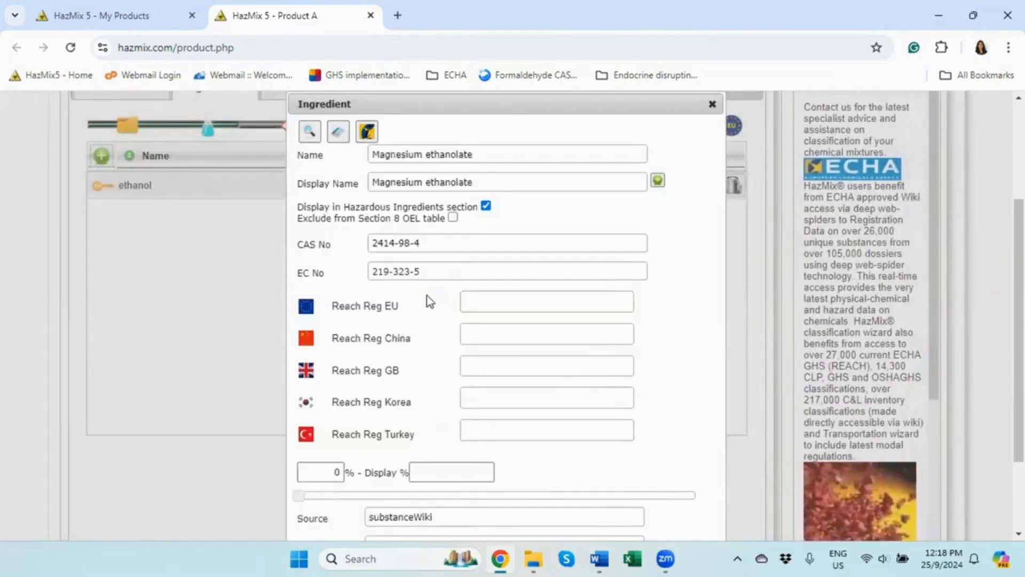
- Copy the display name Magnesium ethanolate, close the Chemical Names search without assigning a match, and save the ingredient
{"action": "left_click_drag", "start_coordinate": [478, 179], "coordinate": [373, 185]}
{"action": "key", "text": "ctrl+c"}
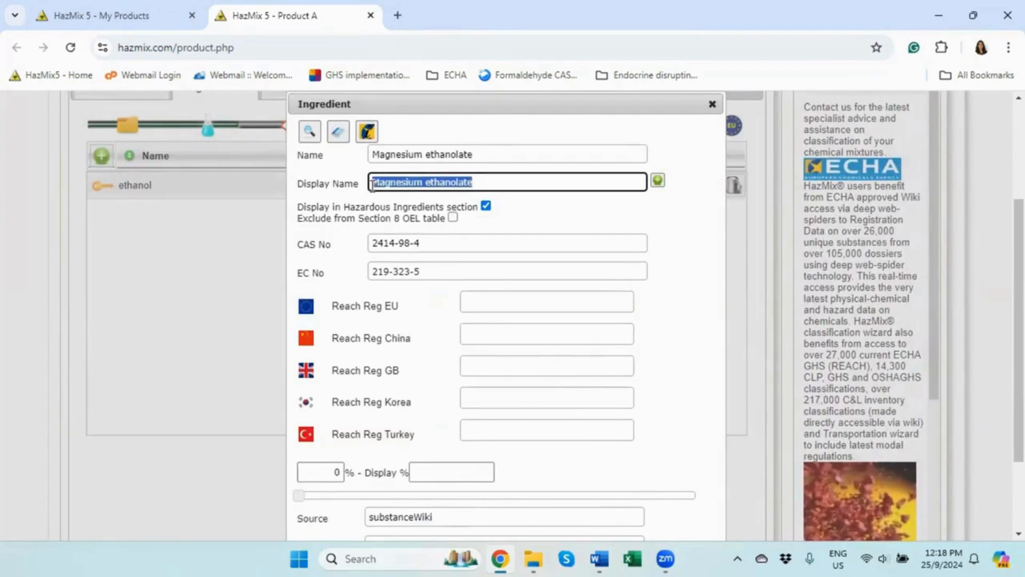
{"action": "left_click", "coordinate": [657, 180]}
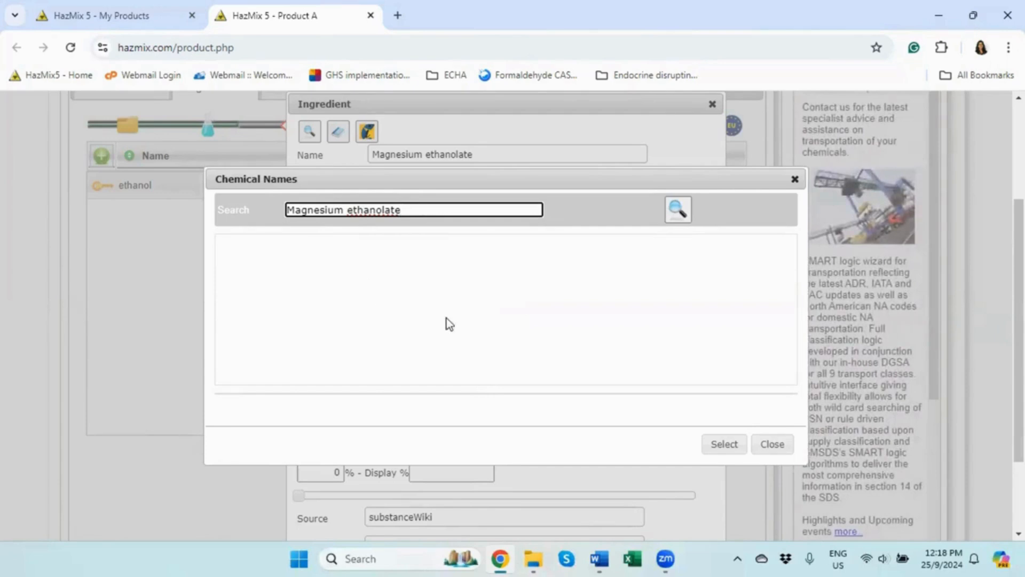
{"action": "left_click", "coordinate": [771, 447]}
{"action": "scroll", "coordinate": [724, 465], "scroll_direction": "down", "scroll_amount": 2}
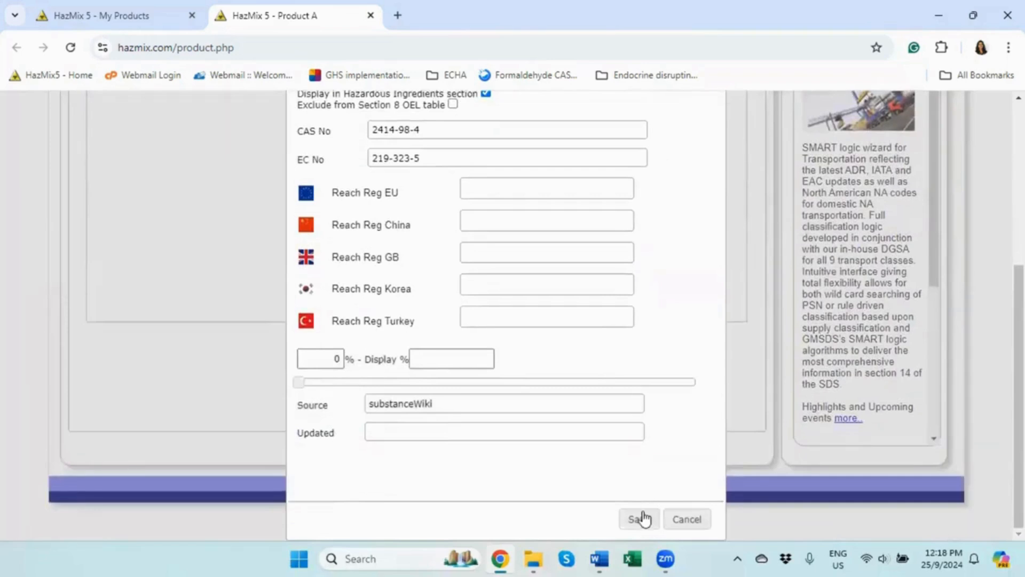
{"action": "left_click", "coordinate": [641, 528]}
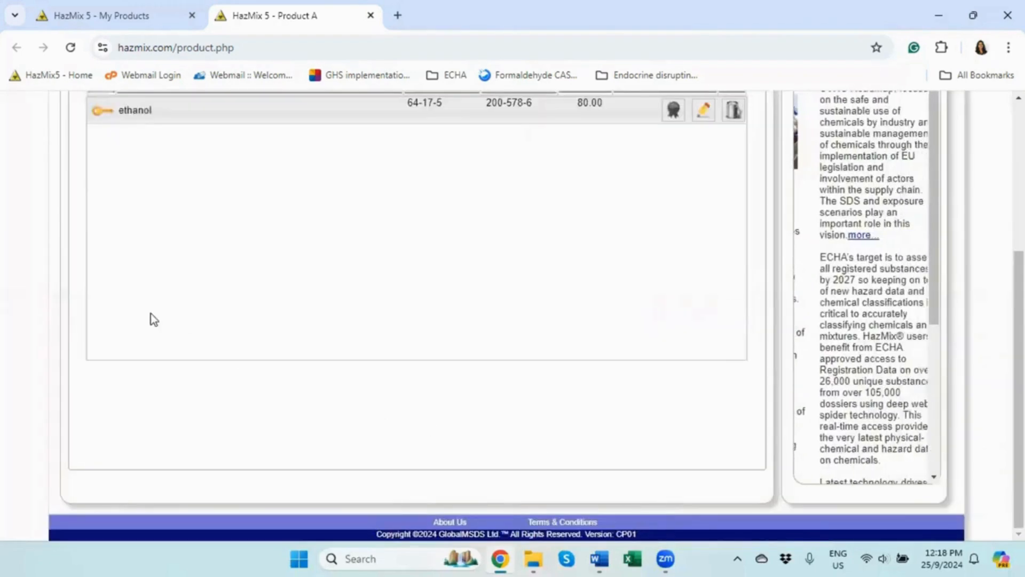
- Create an English phrase "Magnesium ethanolate" through the Identified Use phrase compiler, leaving the product's identified use unchanged
{"action": "scroll", "coordinate": [179, 309], "scroll_direction": "up", "scroll_amount": 3}
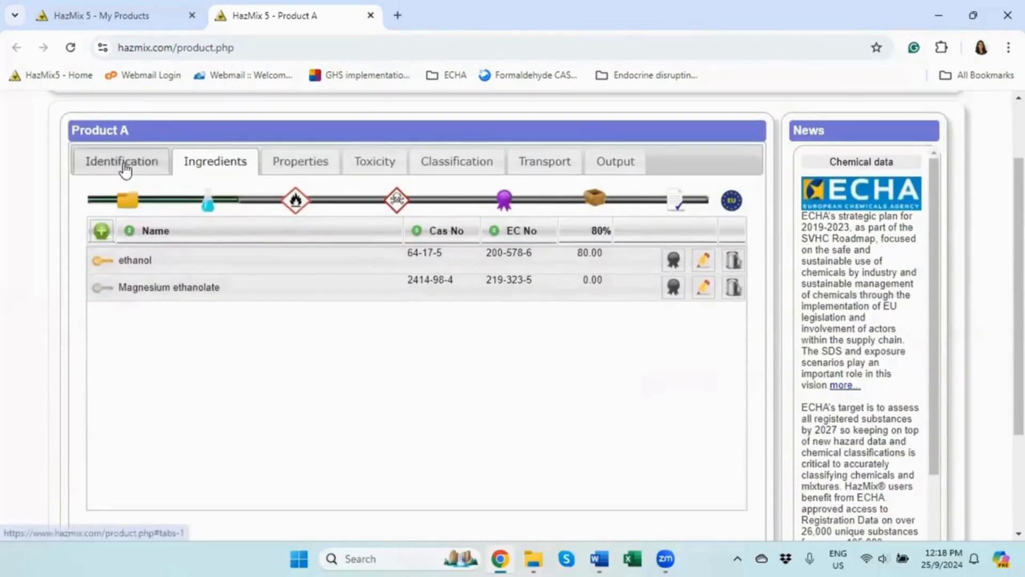
{"action": "left_click", "coordinate": [124, 163]}
{"action": "left_click", "coordinate": [301, 503]}
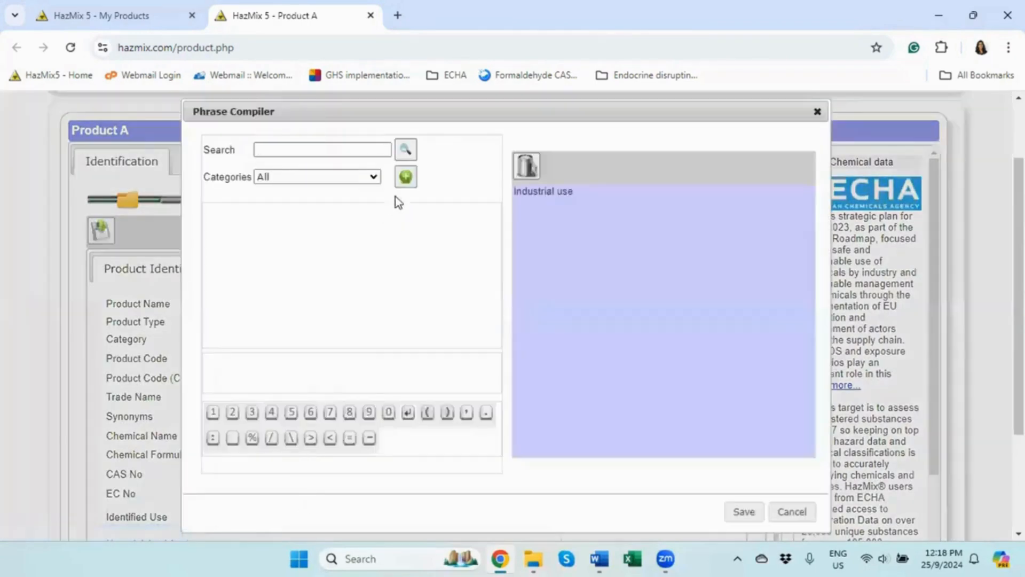
{"action": "left_click", "coordinate": [405, 178]}
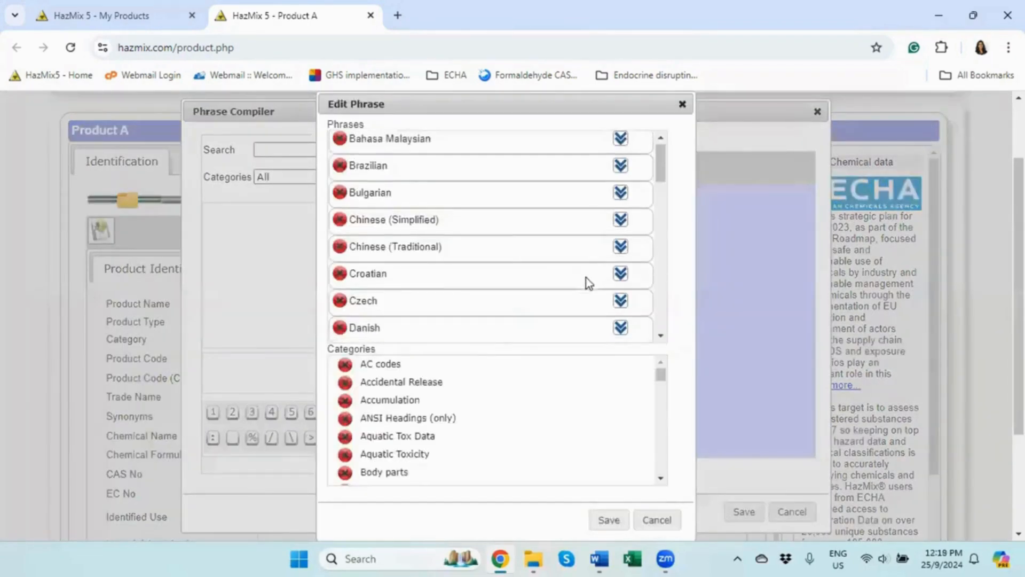
{"action": "scroll", "coordinate": [586, 272], "scroll_direction": "down", "scroll_amount": 2}
{"action": "scroll", "coordinate": [585, 264], "scroll_direction": "down", "scroll_amount": 2}
{"action": "left_click", "coordinate": [619, 235]}
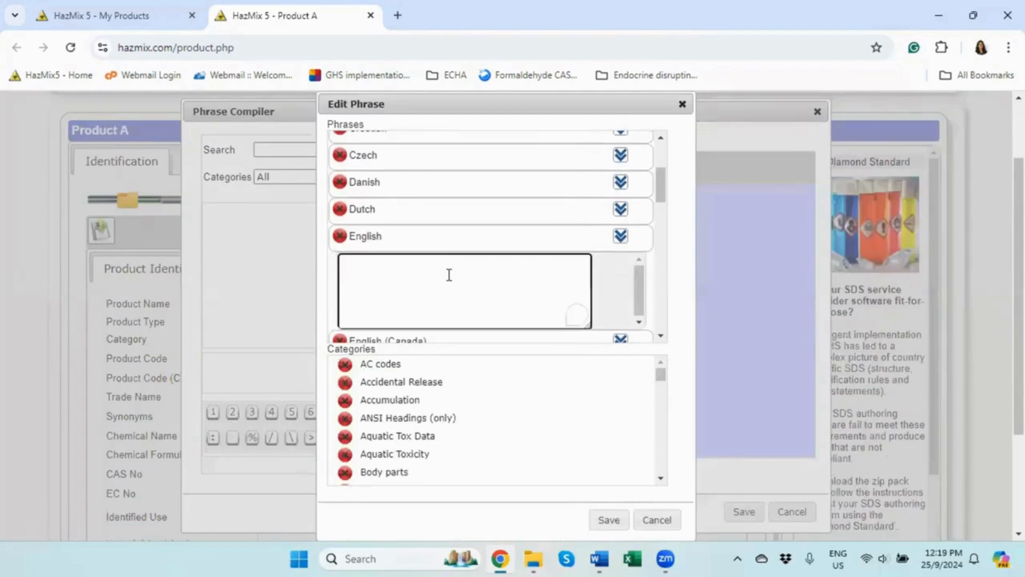
{"action": "left_click", "coordinate": [448, 276]}
{"action": "key", "text": "ctrl+v"}
{"action": "left_click", "coordinate": [607, 520]}
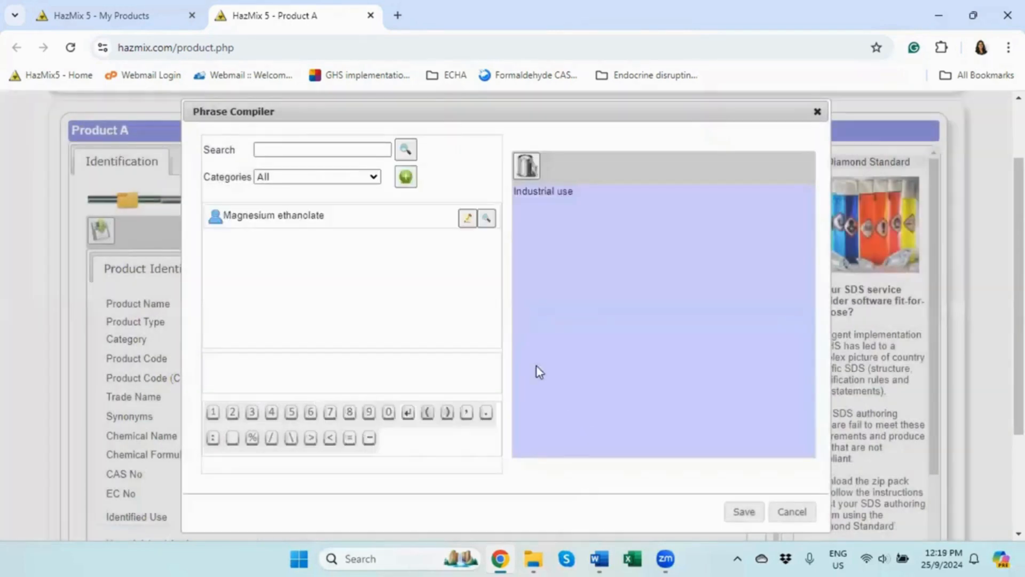
{"action": "left_click", "coordinate": [794, 513]}
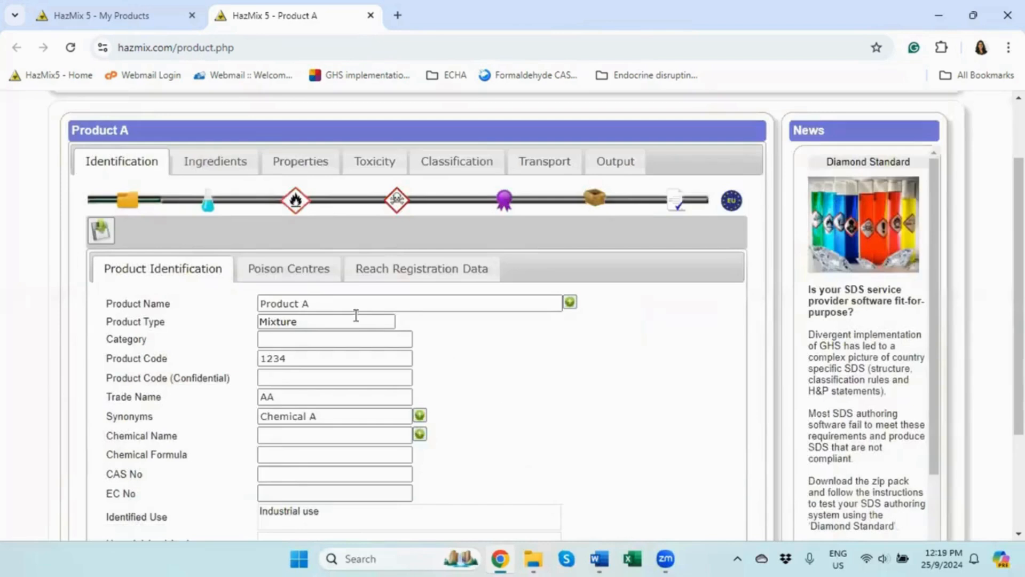
- Reopen the Magnesium ethanolate ingredient for editing and assign the matching "Magnesium ethanolate" name from the Chemical Names search
{"action": "left_click", "coordinate": [215, 161]}
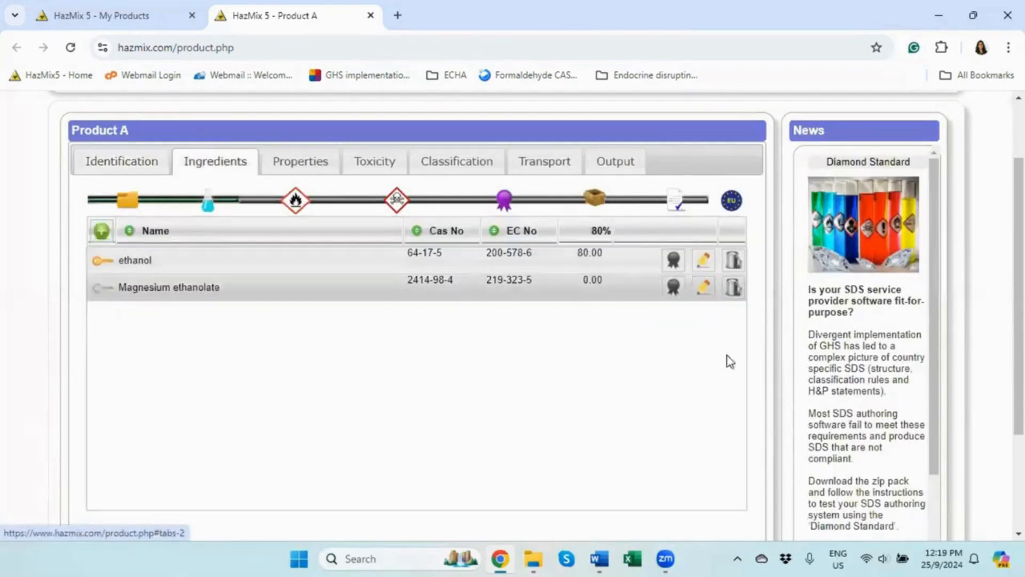
{"action": "left_click", "coordinate": [701, 287]}
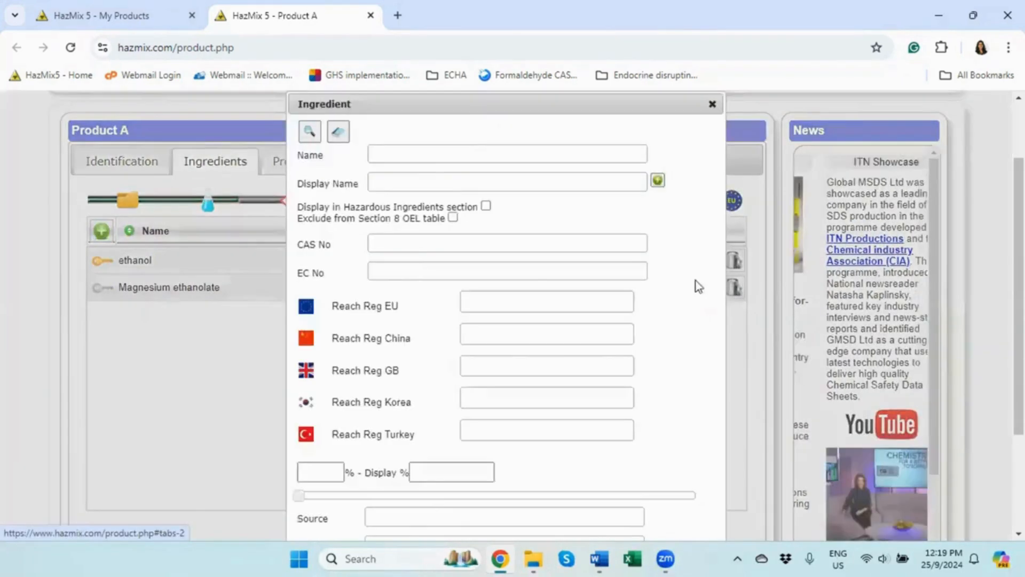
{"action": "left_click", "coordinate": [658, 185]}
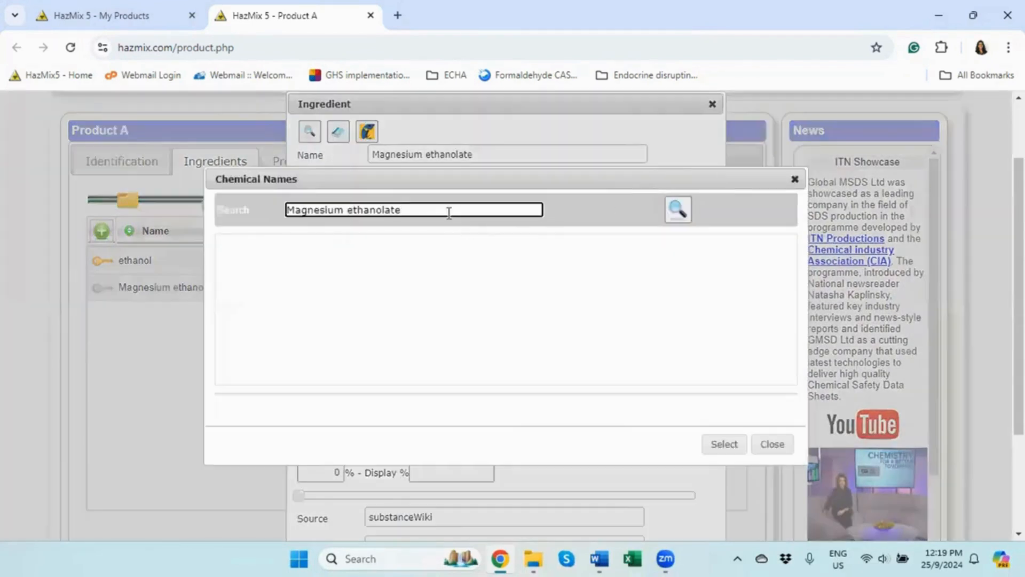
{"action": "left_click", "coordinate": [688, 216]}
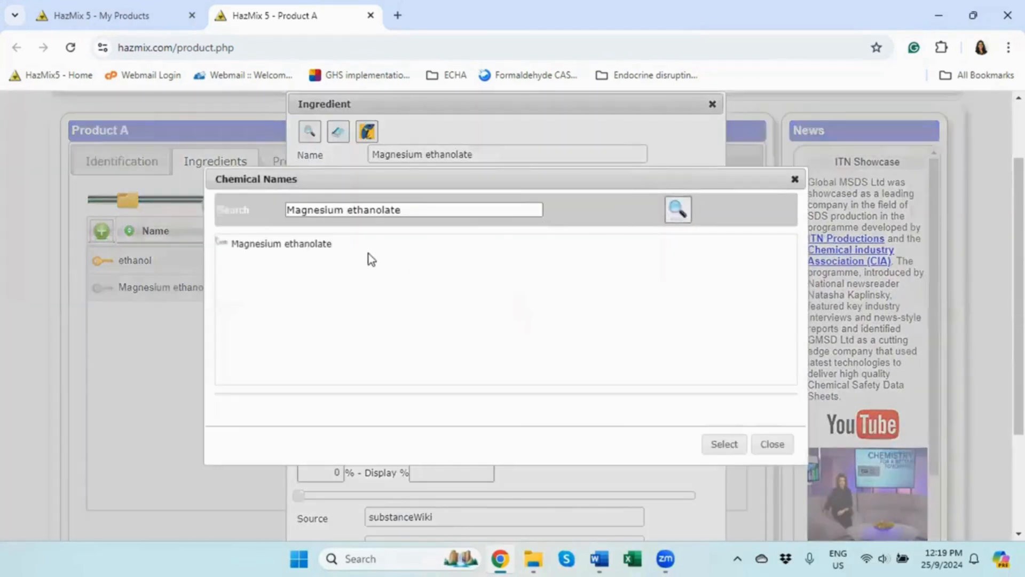
{"action": "left_click", "coordinate": [336, 244]}
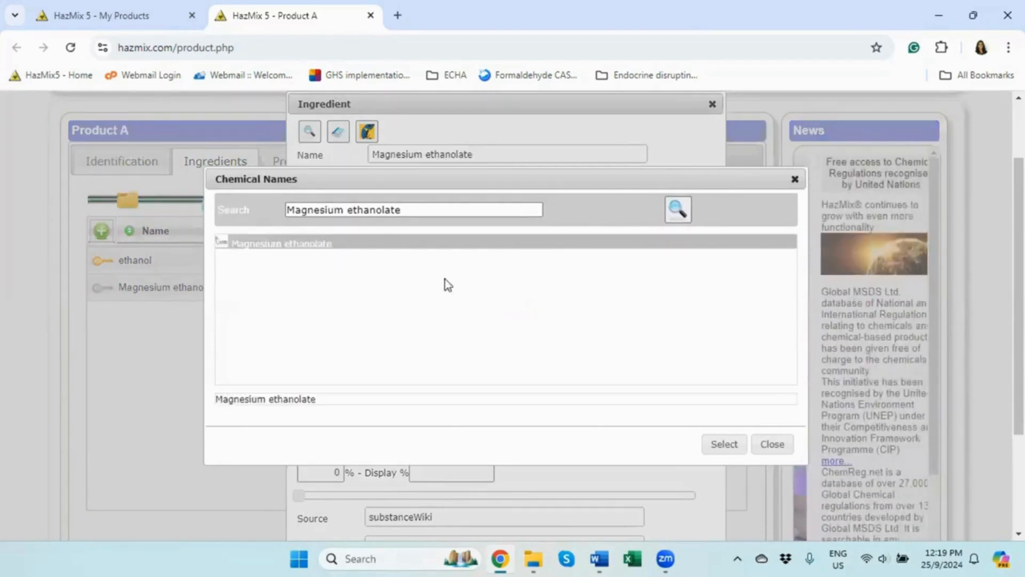
{"action": "left_click", "coordinate": [725, 444]}
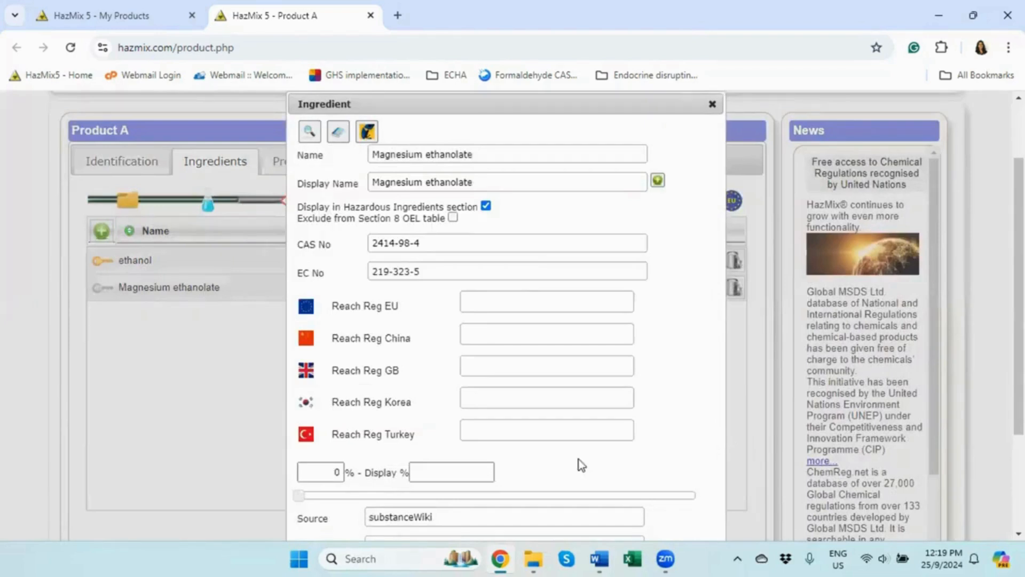
{"action": "left_click", "coordinate": [599, 559]}
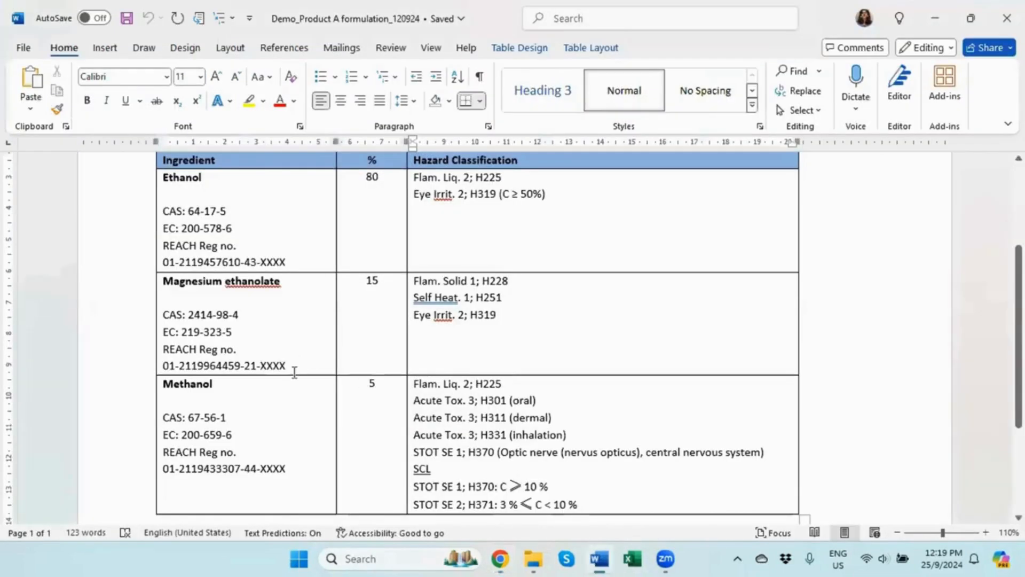
{"action": "left_click_drag", "start_coordinate": [286, 367], "coordinate": [169, 367]}
{"action": "key", "text": "ctrl+c"}
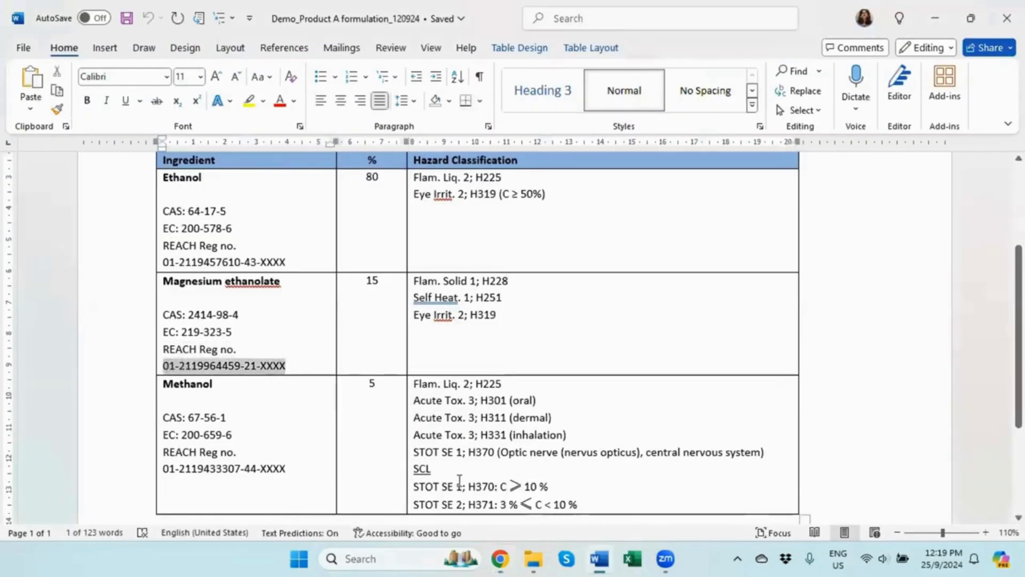
{"action": "left_click", "coordinate": [500, 558]}
{"action": "left_click", "coordinate": [491, 302]}
{"action": "key", "text": "ctrl+v"}
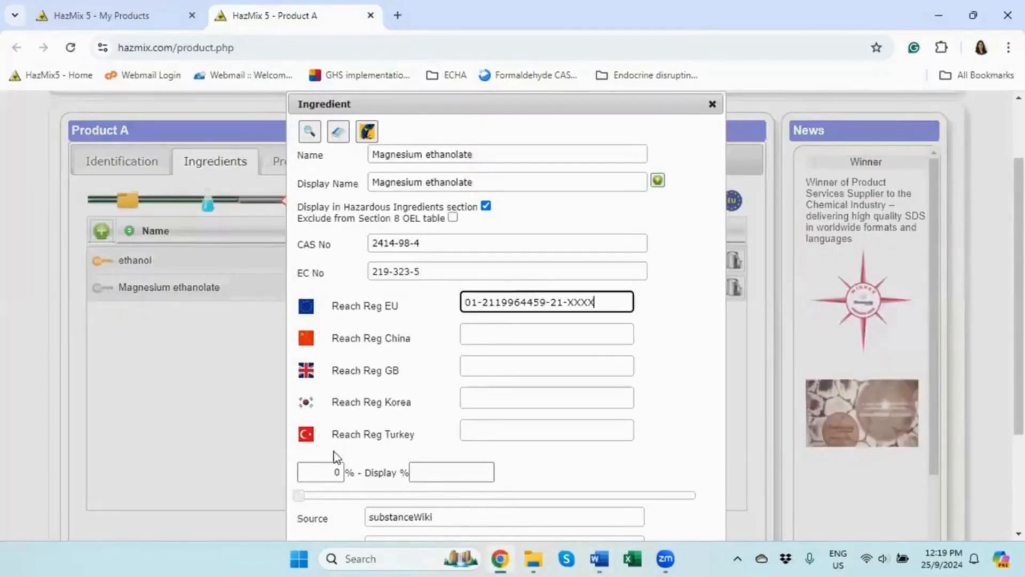
- Set magnesium ethanolate's concentration to 15% with a display range of 10-20 and save the ingredient
{"action": "left_click", "coordinate": [335, 469]}
{"action": "key", "text": "BackSpace"}
{"action": "type", "text": "15"}
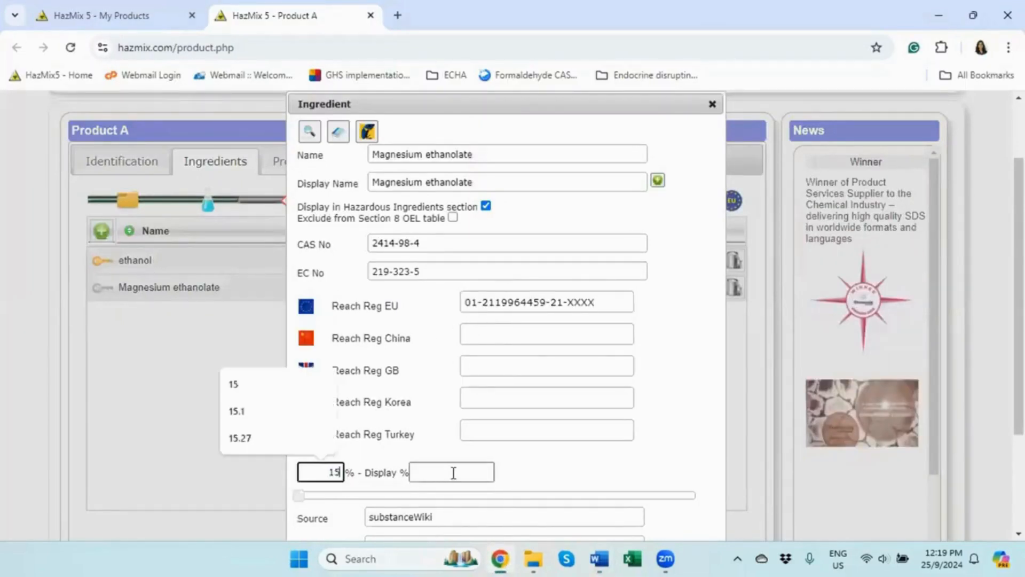
{"action": "left_click", "coordinate": [458, 467]}
{"action": "type", "text": "1"}
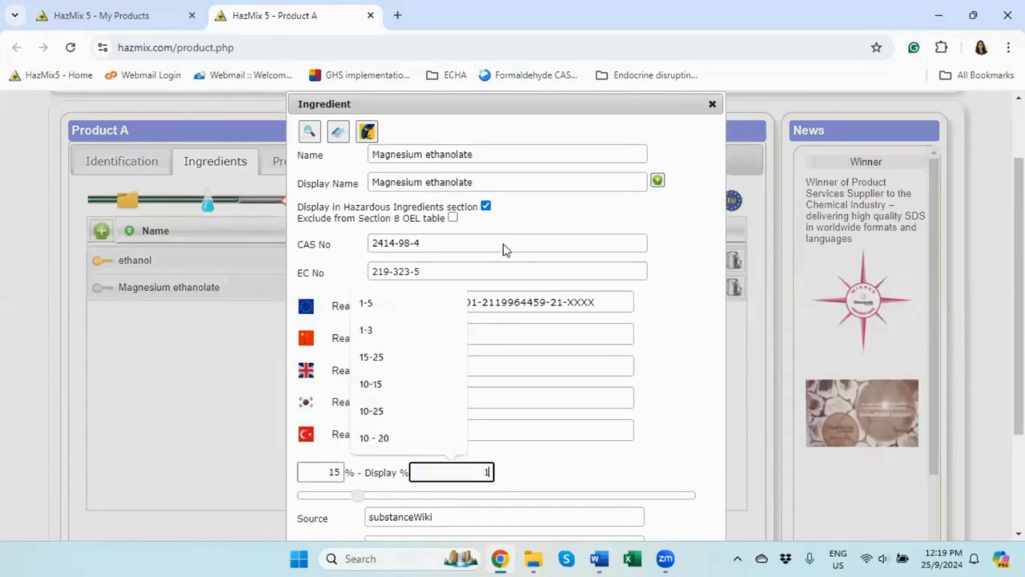
{"action": "type", "text": "0-"}
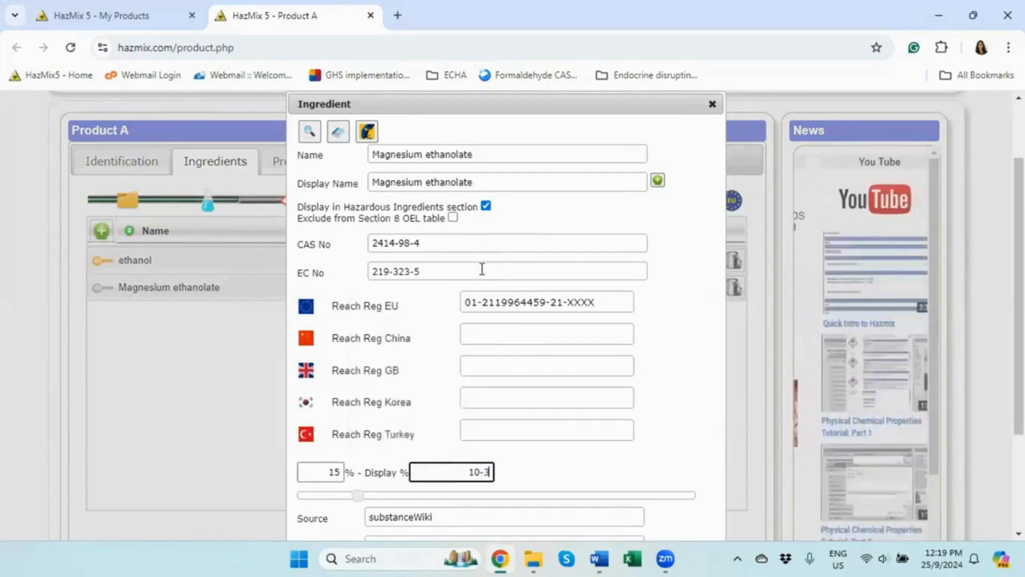
{"action": "type", "text": "2"}
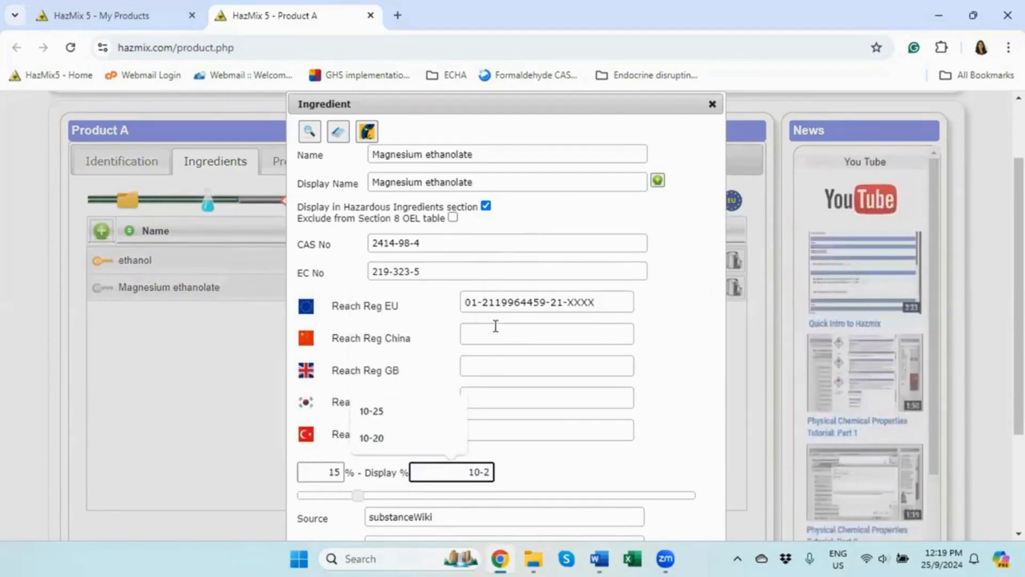
{"action": "type", "text": "0"}
{"action": "scroll", "coordinate": [566, 438], "scroll_direction": "down", "scroll_amount": 3}
{"action": "left_click", "coordinate": [643, 486]}
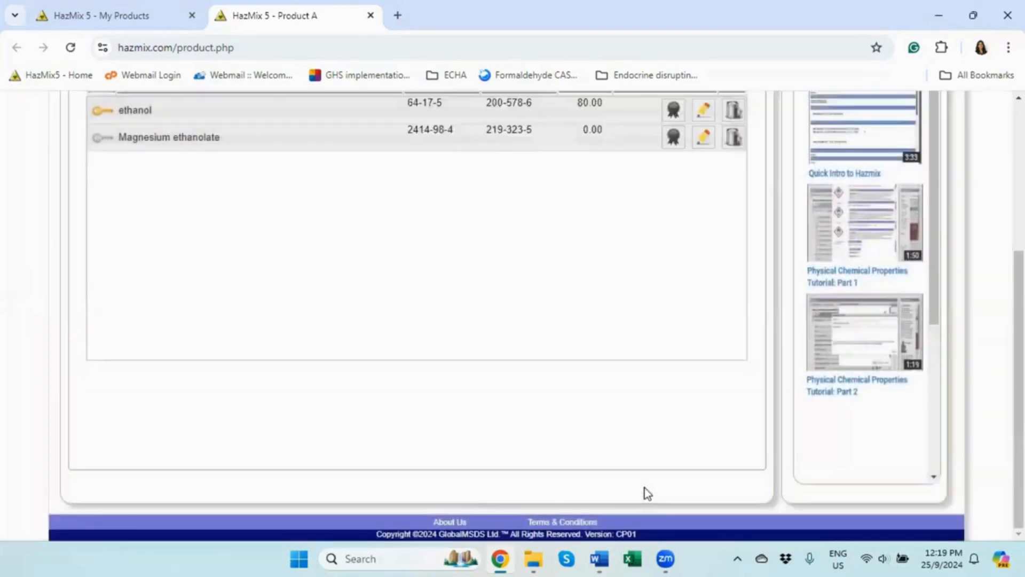
- Add a new ingredient by searching Substance Wiki for CAS number 67-56-1 and selecting methanol
{"action": "scroll", "coordinate": [255, 366], "scroll_direction": "up", "scroll_amount": 2}
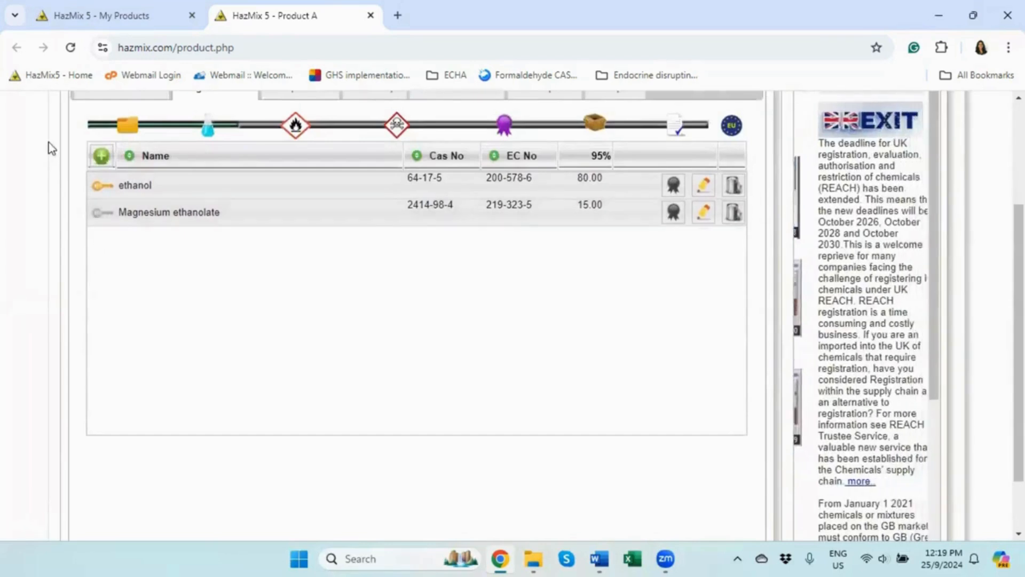
{"action": "left_click", "coordinate": [101, 157]}
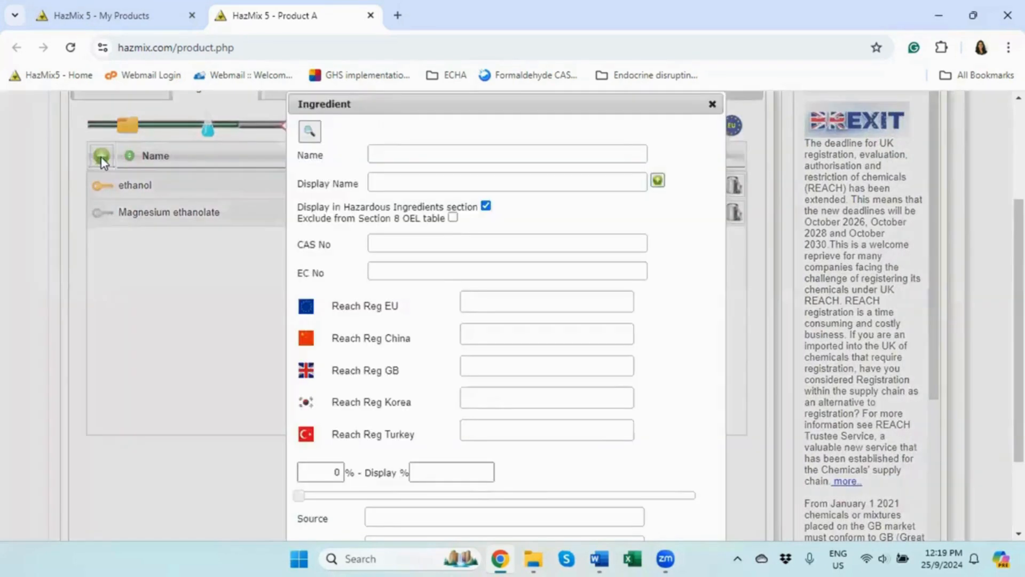
{"action": "left_click", "coordinate": [309, 131]}
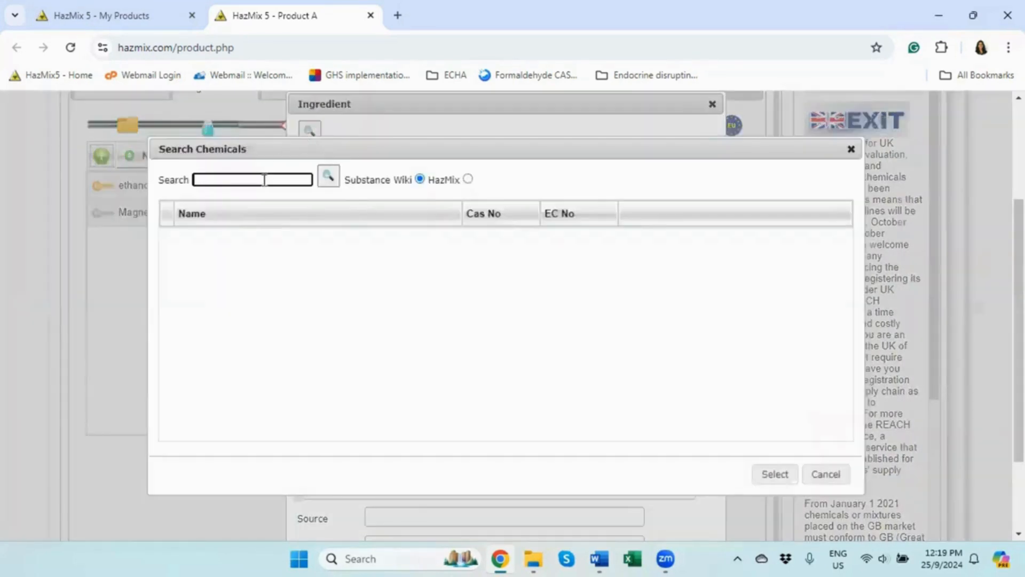
{"action": "left_click", "coordinate": [264, 180]}
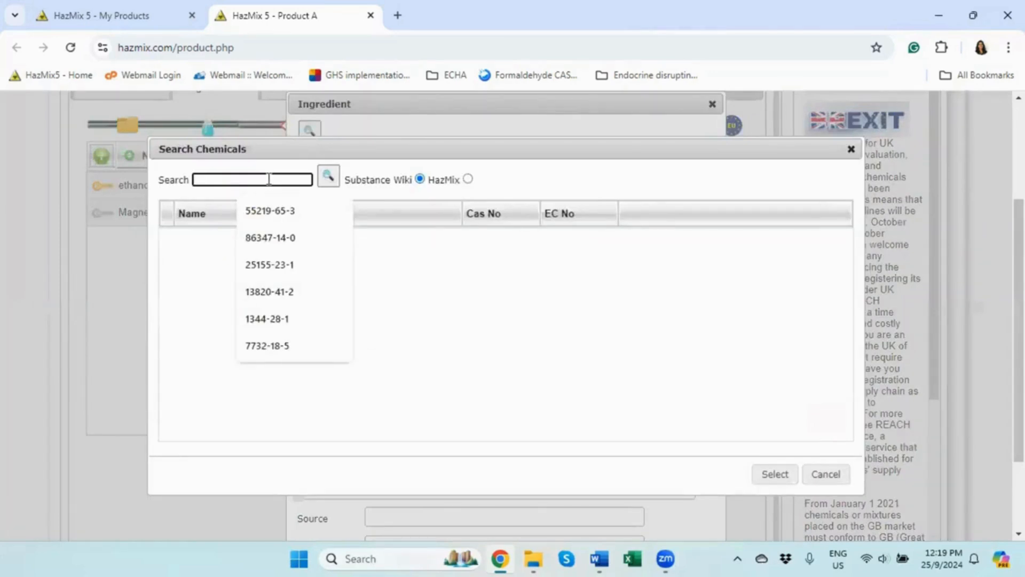
{"action": "type", "text": "67-"}
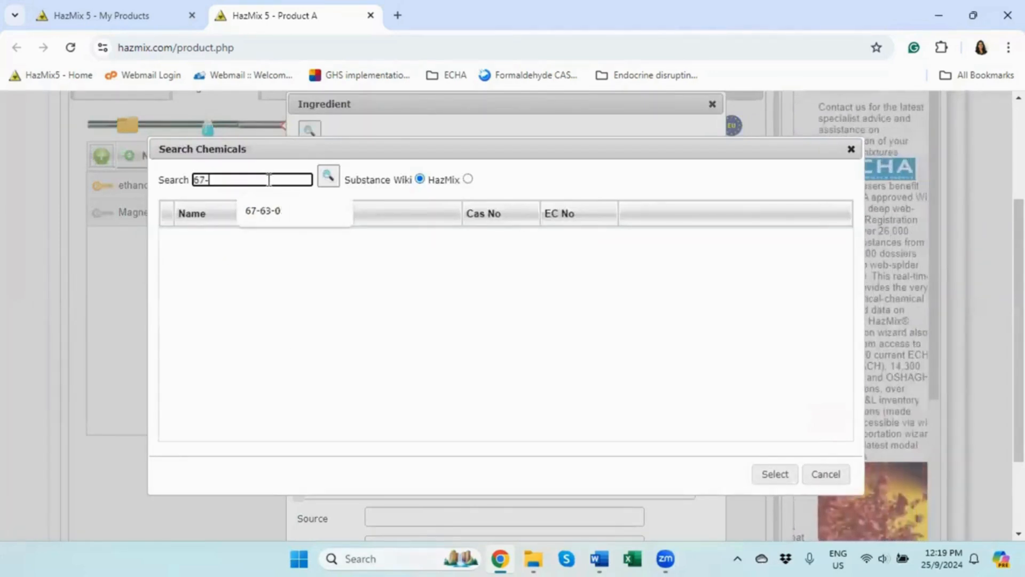
{"action": "type", "text": "56"}
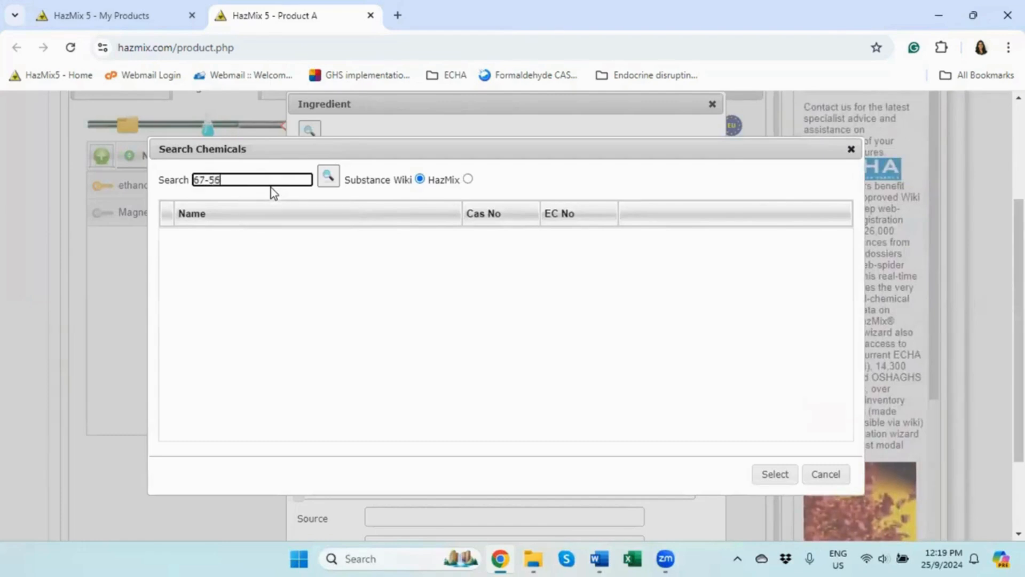
{"action": "type", "text": "-1"}
{"action": "key", "text": "Return"}
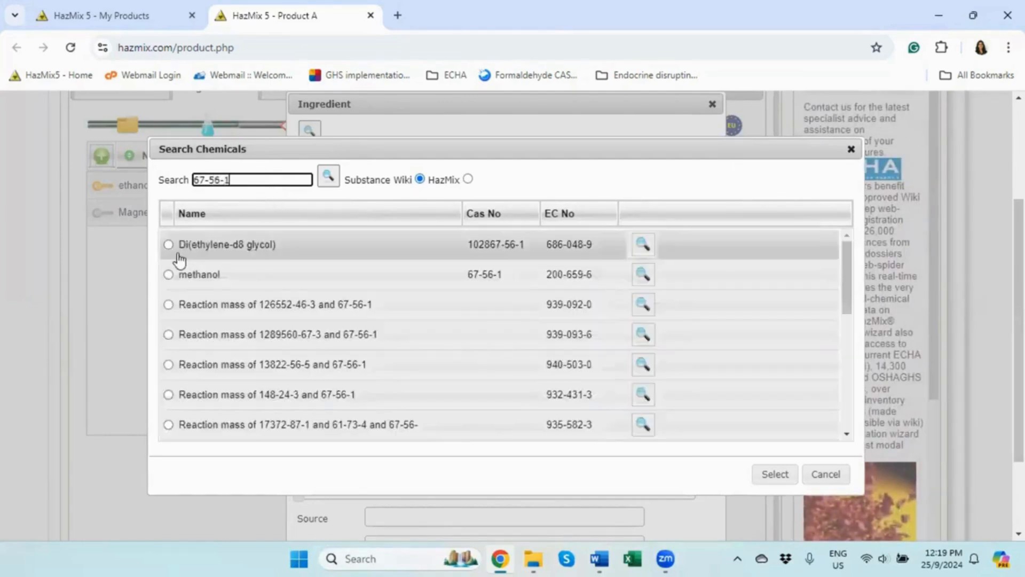
{"action": "left_click", "coordinate": [170, 274]}
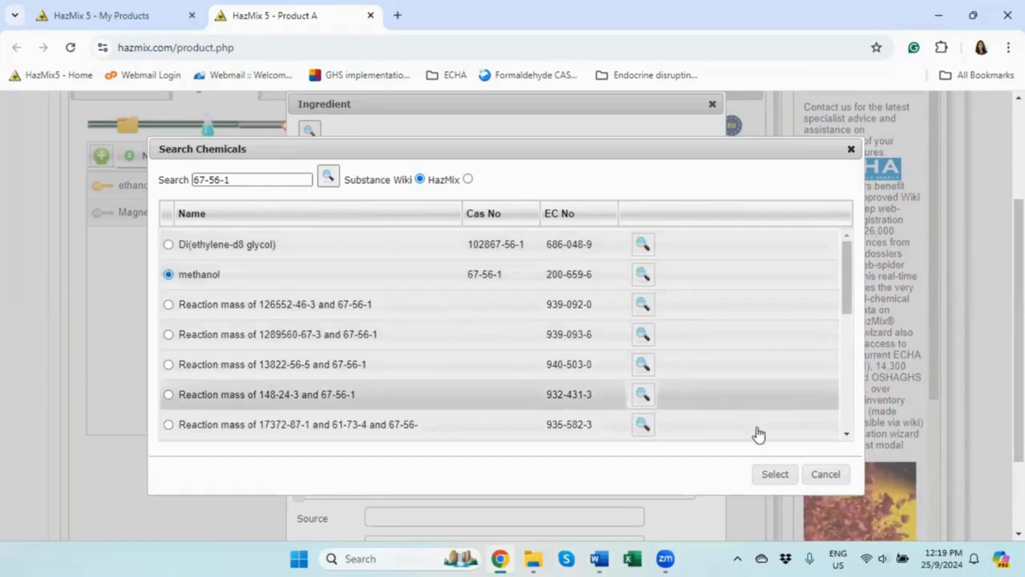
{"action": "left_click", "coordinate": [779, 478]}
- Search Chemical Names for "methanol" and assign the lowercase "methanol" entry as the ingredient's display name
{"action": "double_click", "coordinate": [430, 183]}
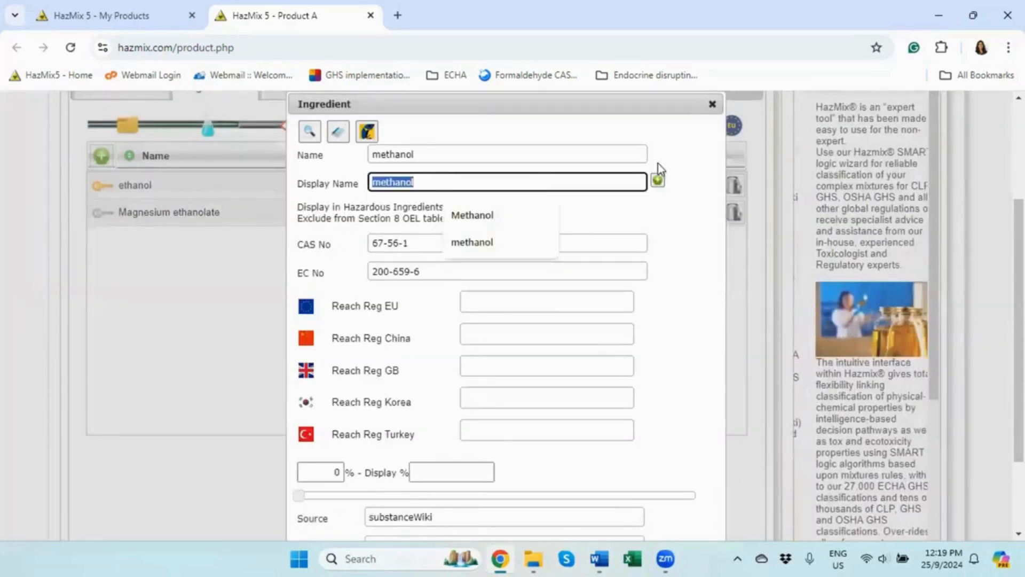
{"action": "left_click", "coordinate": [658, 180]}
{"action": "left_click_drag", "start_coordinate": [411, 208], "coordinate": [222, 211]}
{"action": "type", "text": "methanol"}
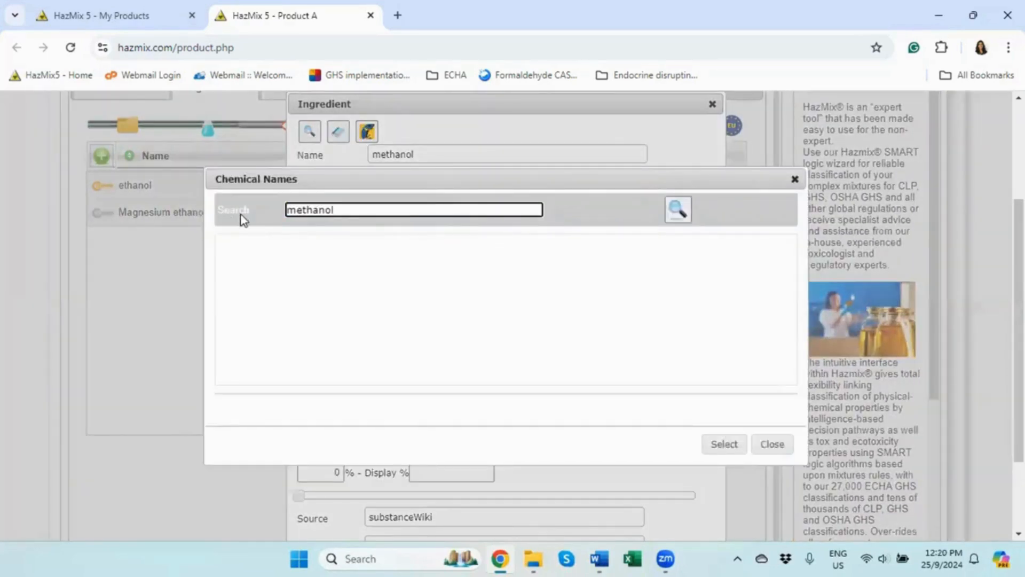
{"action": "key", "text": "Return"}
{"action": "left_click", "coordinate": [270, 357]}
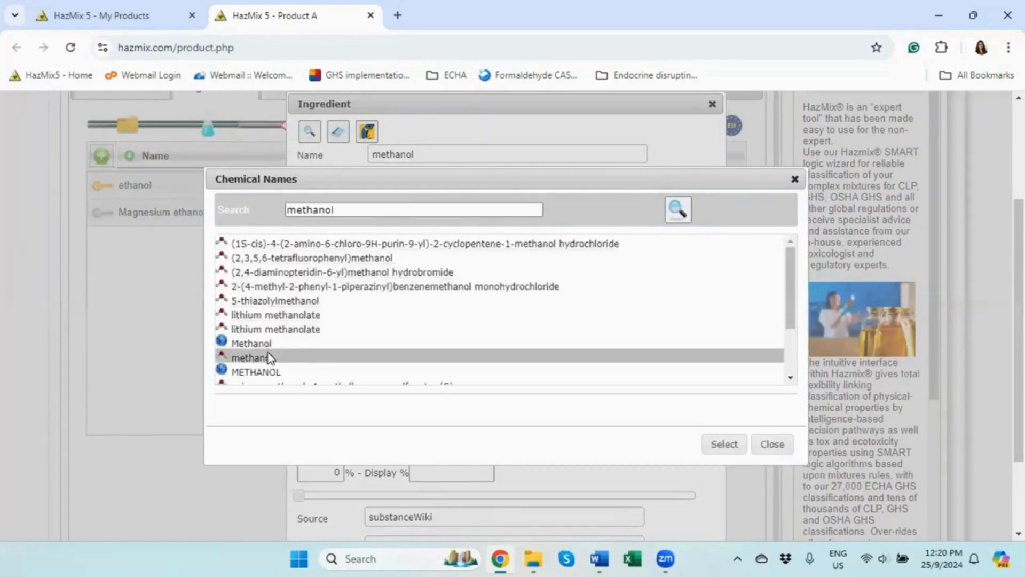
{"action": "left_click", "coordinate": [724, 444]}
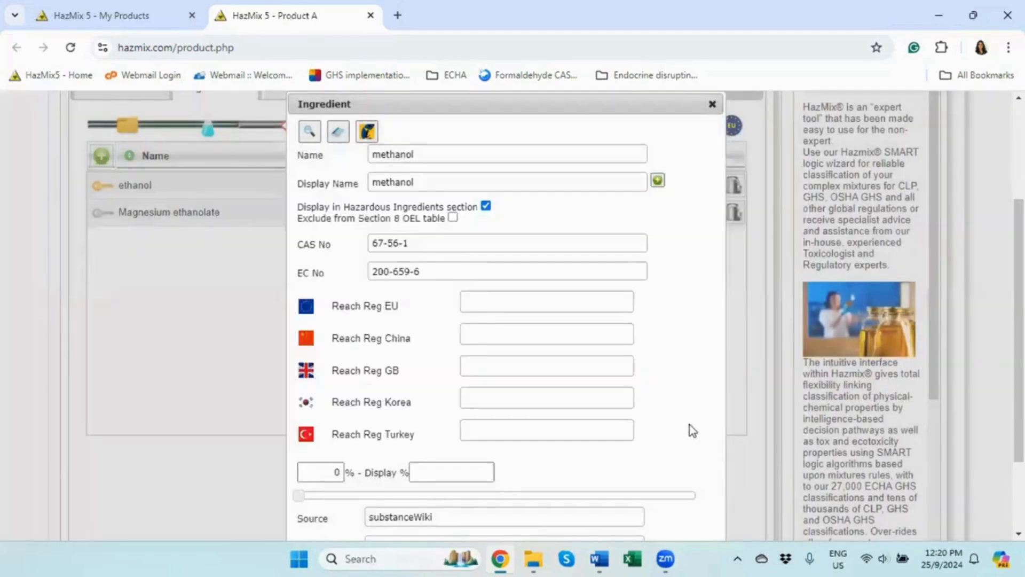
{"action": "left_click", "coordinate": [599, 559]}
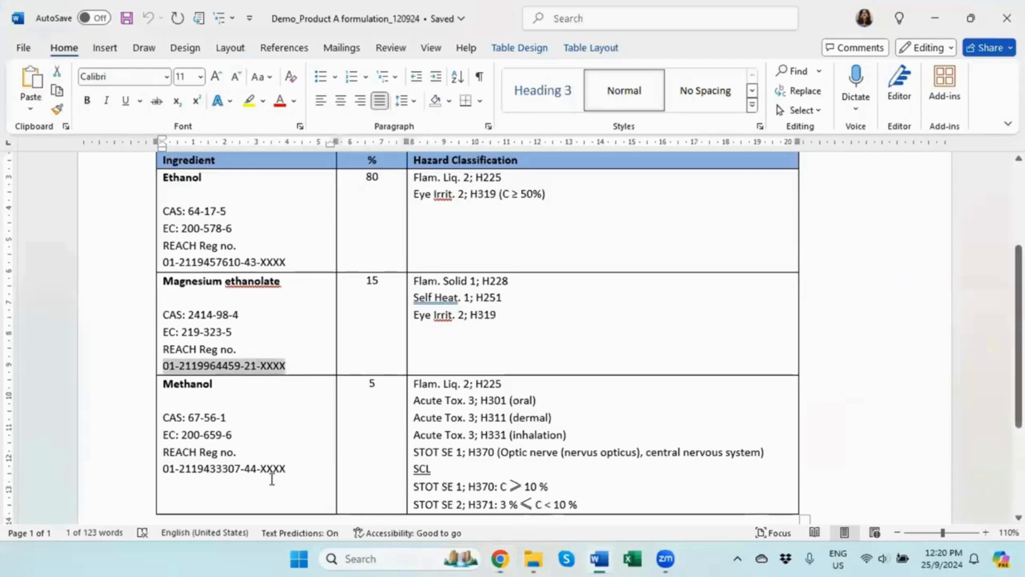
{"action": "left_click_drag", "start_coordinate": [289, 470], "coordinate": [161, 470]}
{"action": "key", "text": "ctrl+c"}
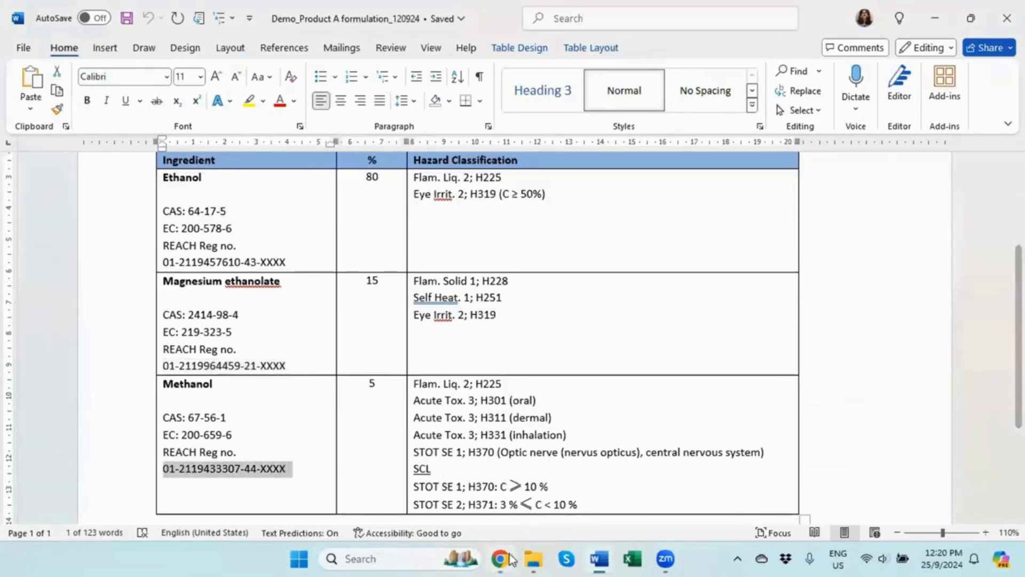
{"action": "left_click", "coordinate": [510, 558]}
{"action": "left_click", "coordinate": [517, 300]}
{"action": "key", "text": "ctrl+v"}
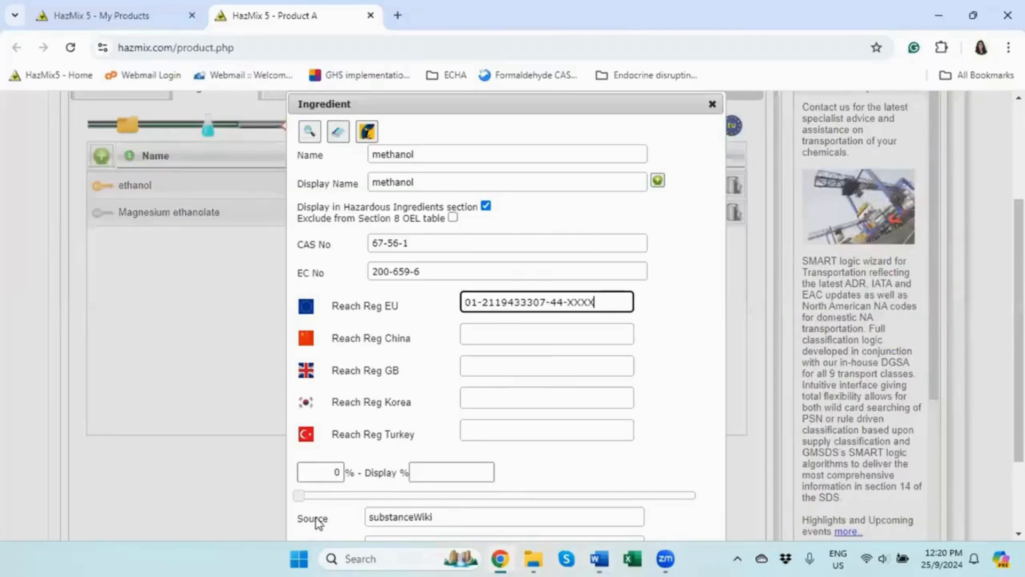
- Set methanol's concentration to 5% with a display range of 1-10 and save the ingredient
{"action": "double_click", "coordinate": [337, 473]}
{"action": "type", "text": "5"}
{"action": "scroll", "coordinate": [470, 412], "scroll_direction": "down", "scroll_amount": 1}
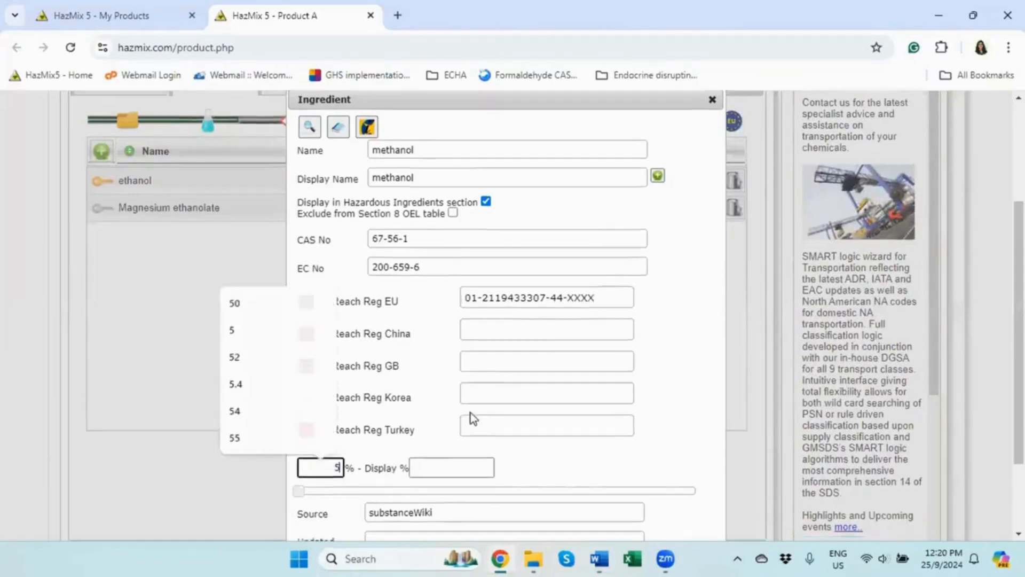
{"action": "left_click", "coordinate": [472, 402]}
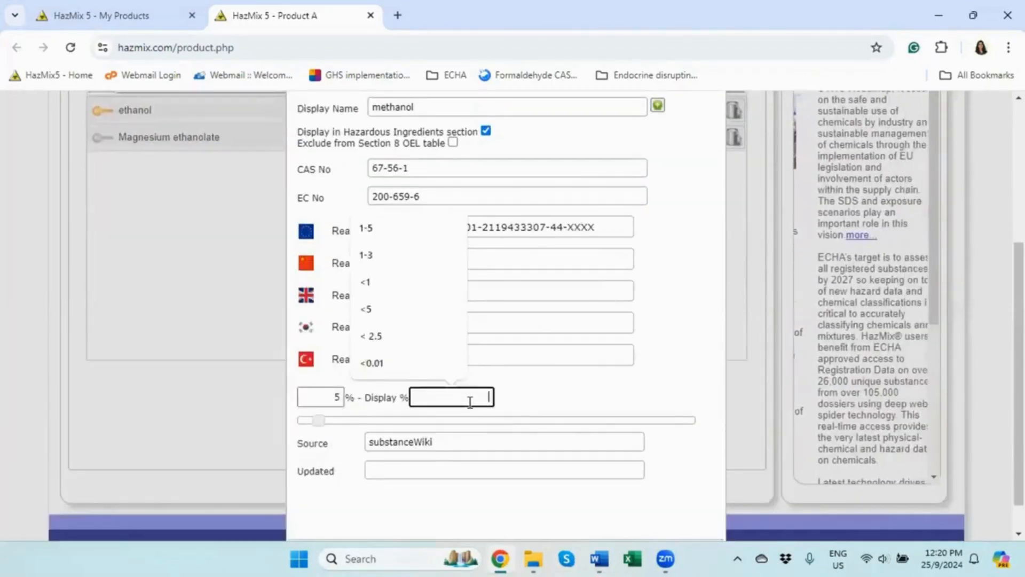
{"action": "type", "text": "1-"}
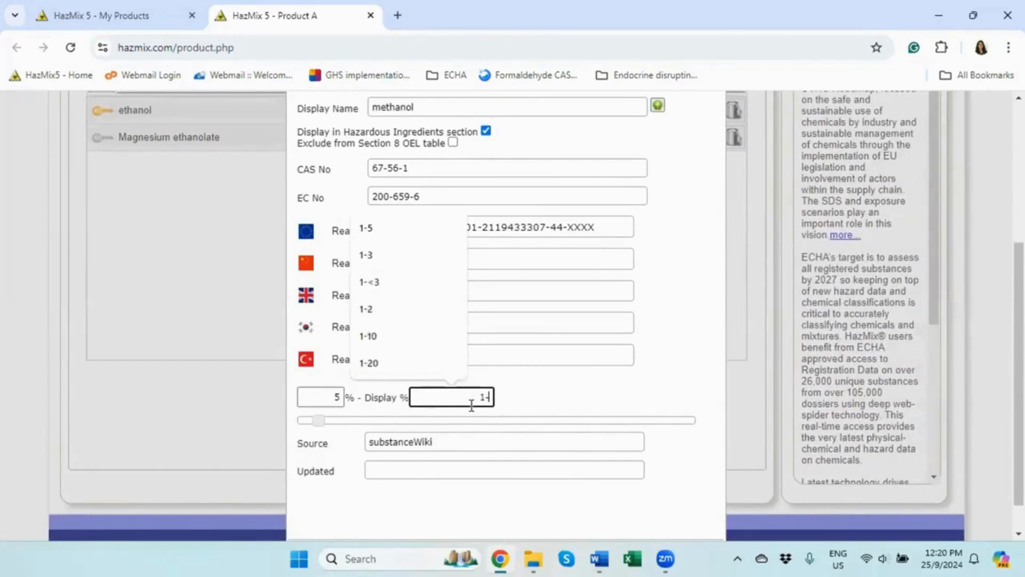
{"action": "type", "text": "10"}
{"action": "scroll", "coordinate": [615, 496], "scroll_direction": "down", "scroll_amount": 1}
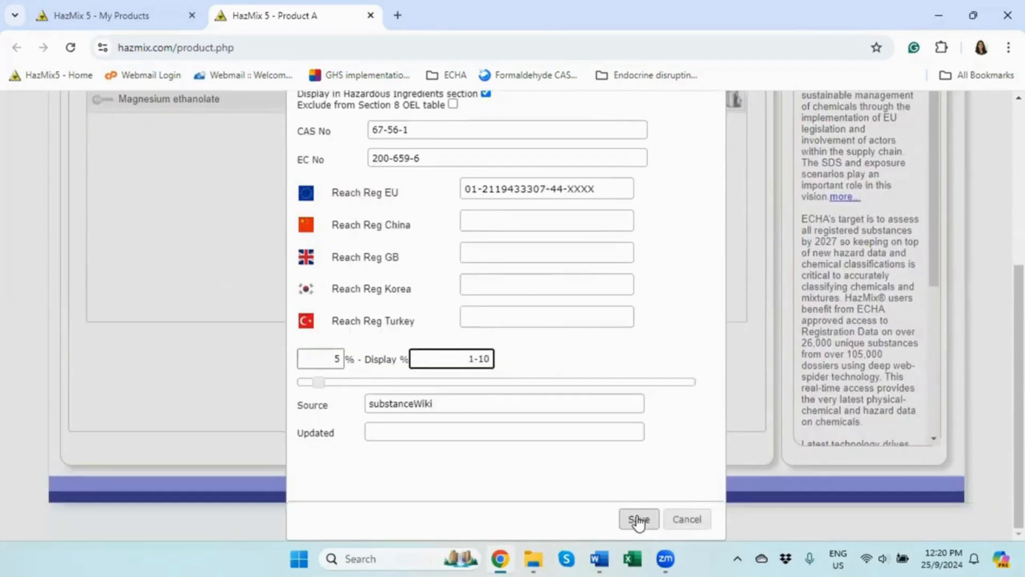
{"action": "left_click", "coordinate": [638, 519]}
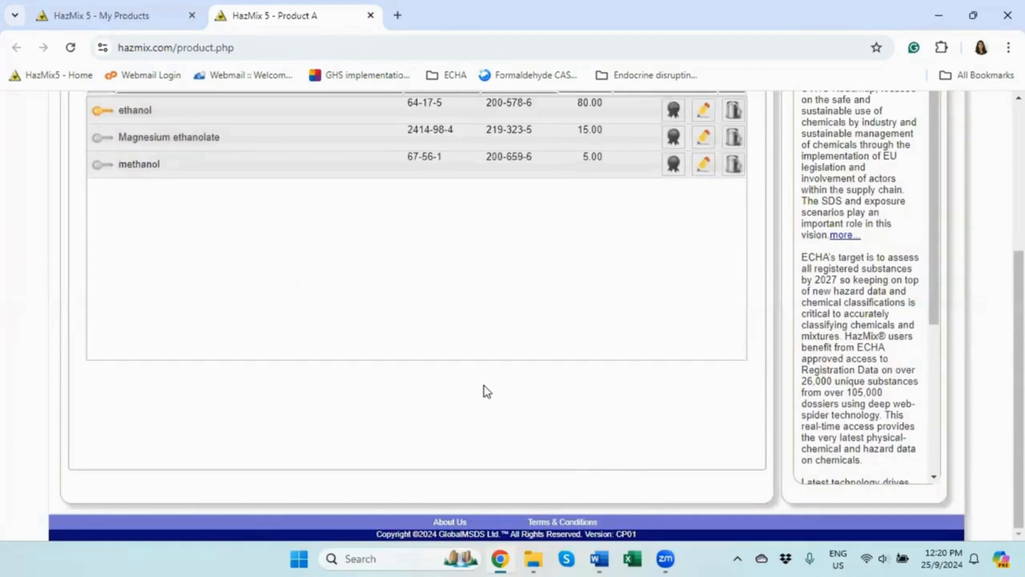
{"action": "scroll", "coordinate": [502, 323], "scroll_direction": "up", "scroll_amount": 2}
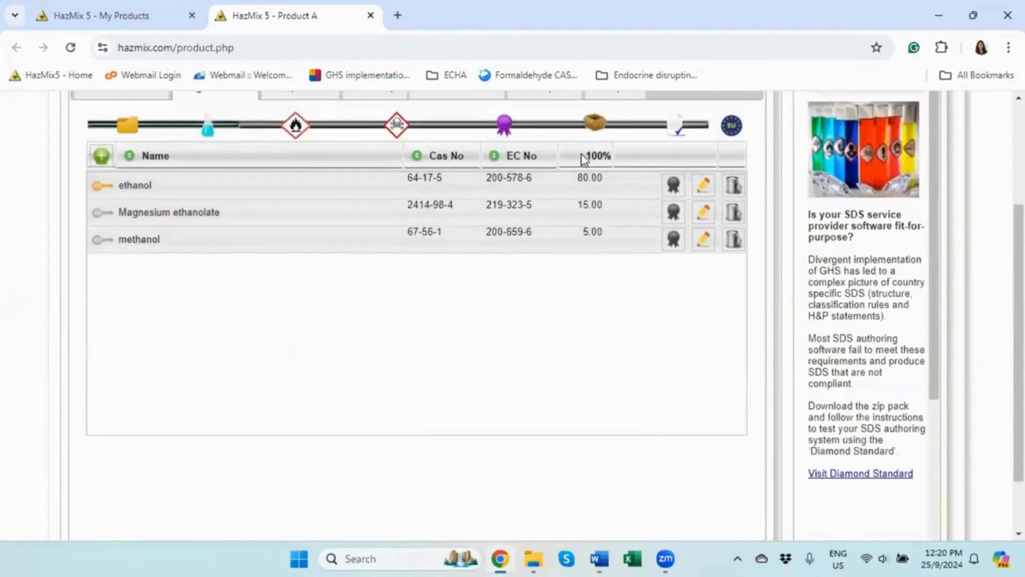
{"action": "left_click_drag", "start_coordinate": [599, 153], "coordinate": [616, 155]}
{"action": "scroll", "coordinate": [289, 358], "scroll_direction": "up", "scroll_amount": 2}
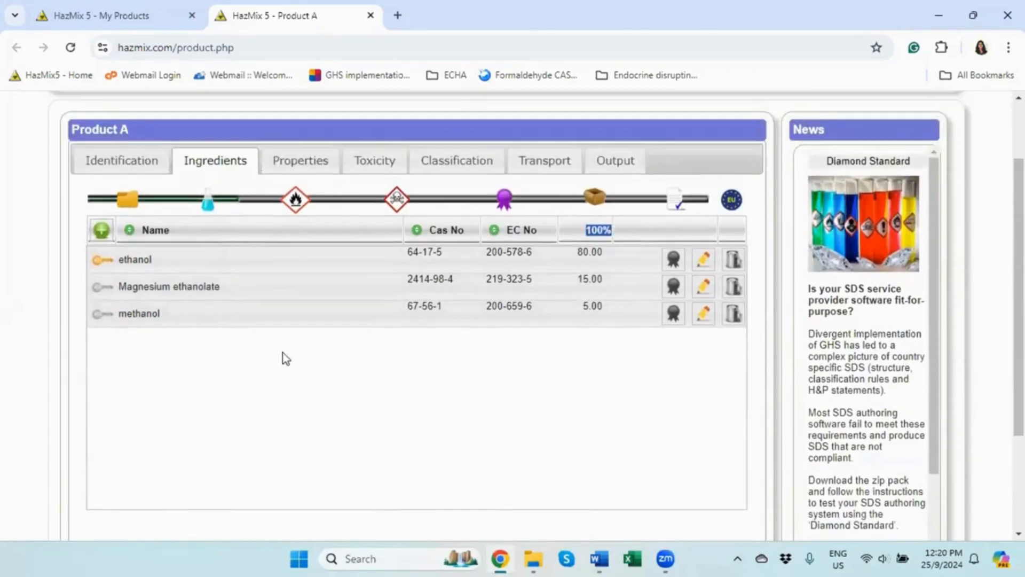